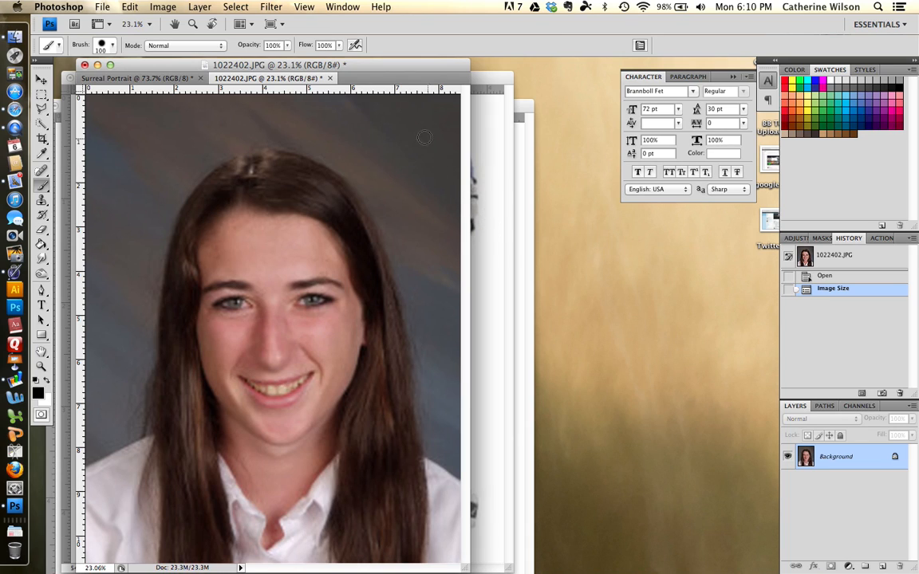
# Copy the portrait photo from 1022402.JPG into the Surreal Portrait document as a new layer and fit the canvas on screen.
pyautogui.moveTo(311, 80); pyautogui.dragTo(380, 109)
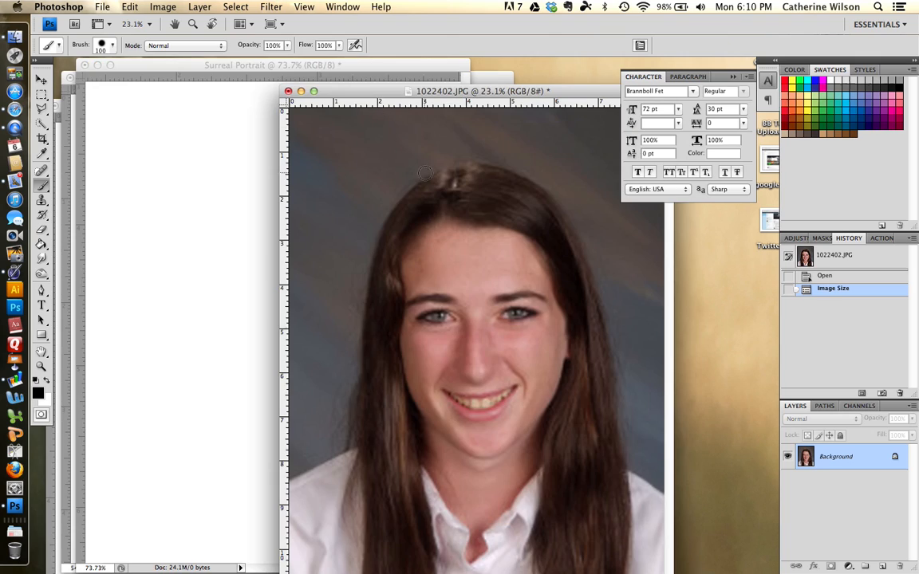
pyautogui.click(155, 134)
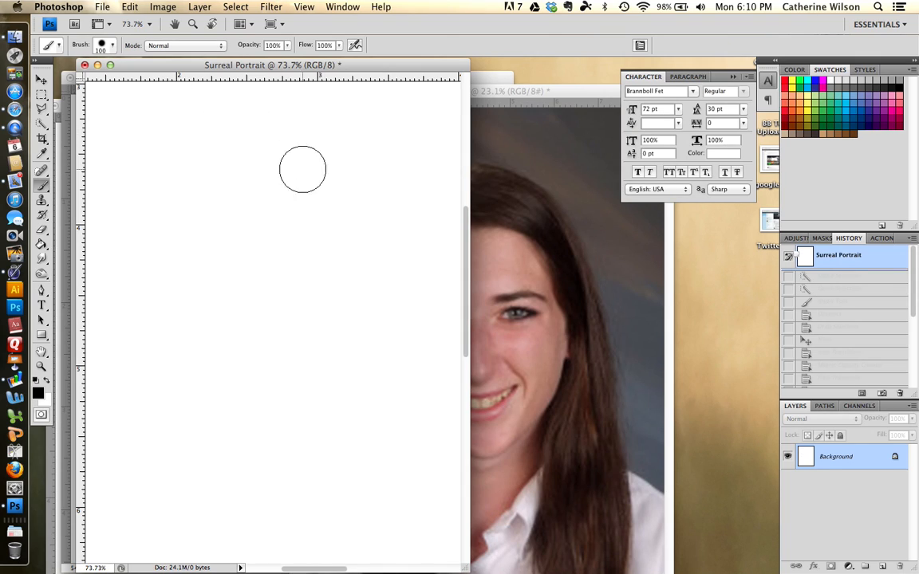
pyautogui.click(41, 80)
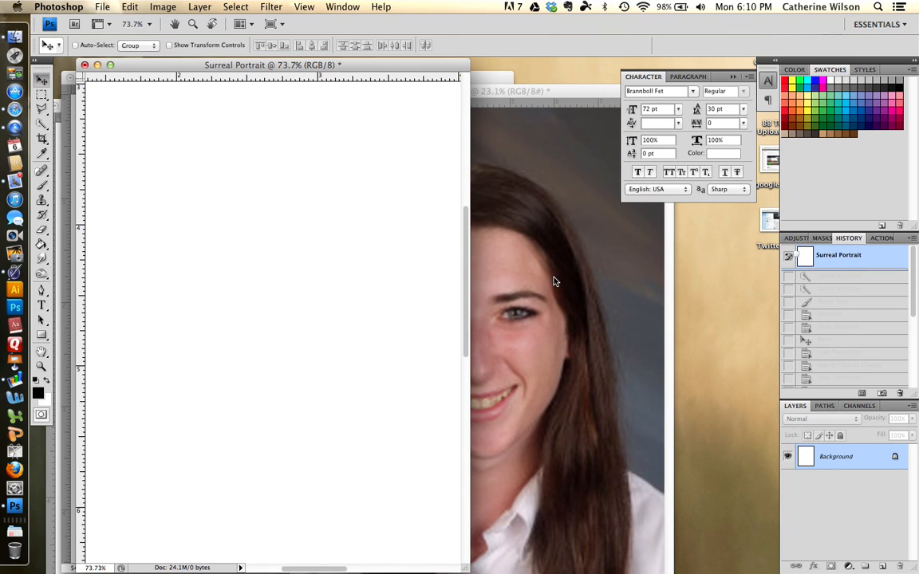
pyautogui.moveTo(554, 281); pyautogui.dragTo(185, 237)
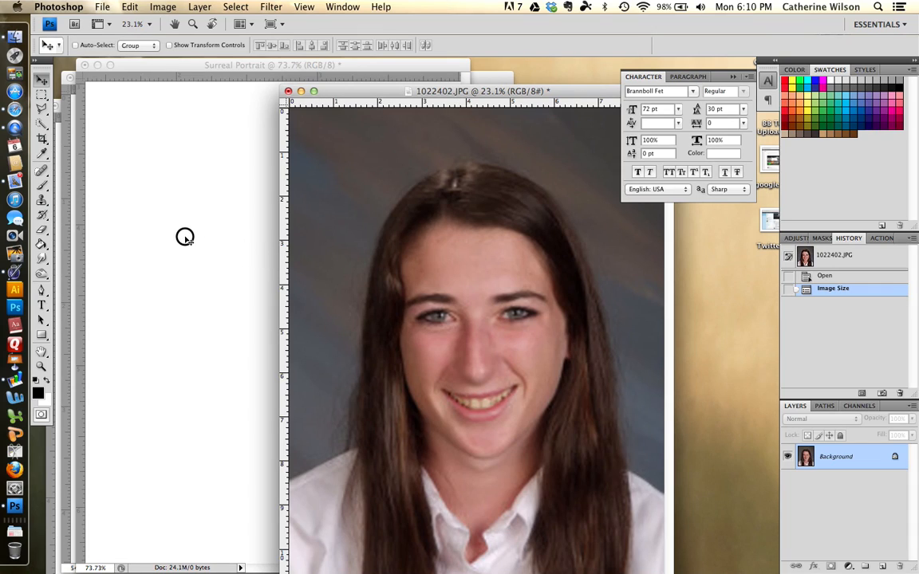
pyautogui.moveTo(427, 307); pyautogui.dragTo(170, 265)
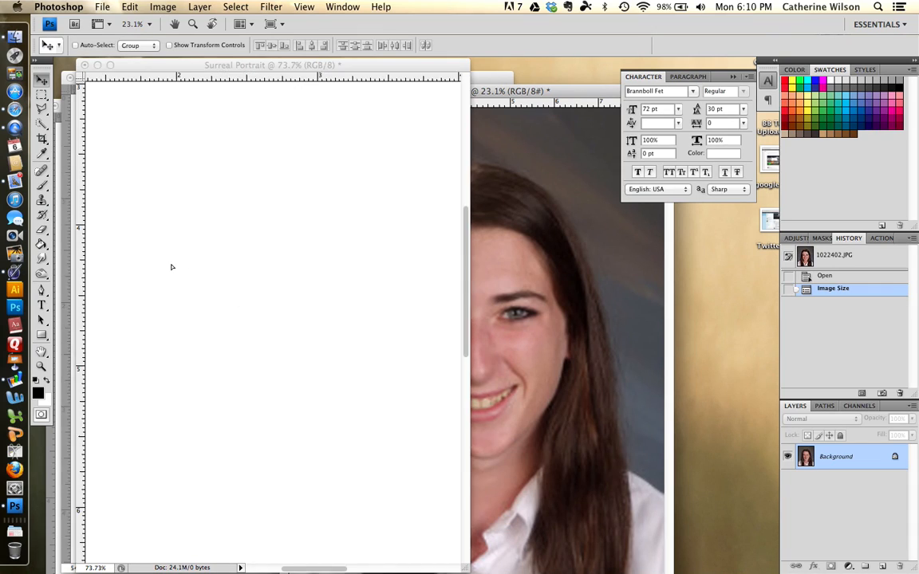
pyautogui.press('super+0')
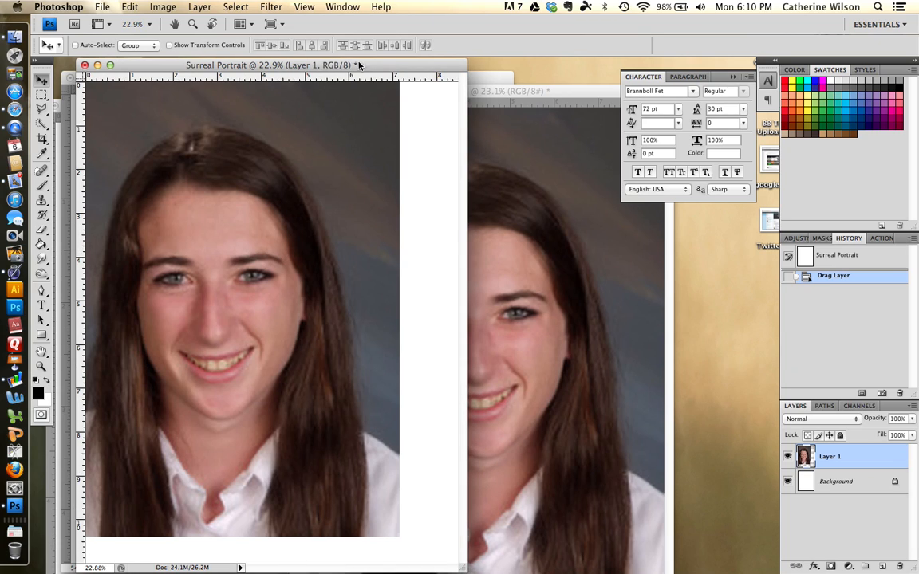
# Move the portrait layer to span the canvas width and reach its lower edge, leaving a narrow white strip above the photo.
pyautogui.moveTo(359, 65); pyautogui.dragTo(399, 65)
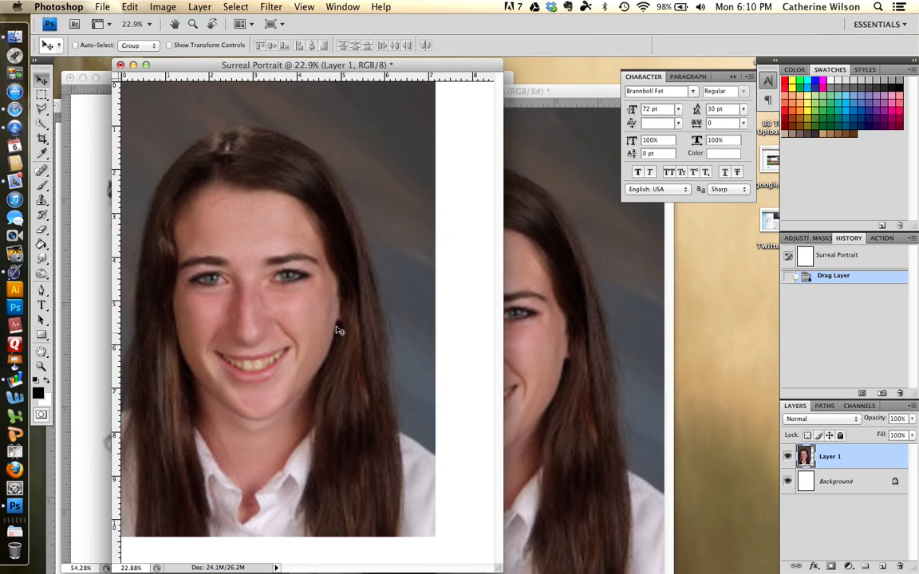
pyautogui.moveTo(295, 243); pyautogui.dragTo(358, 280)
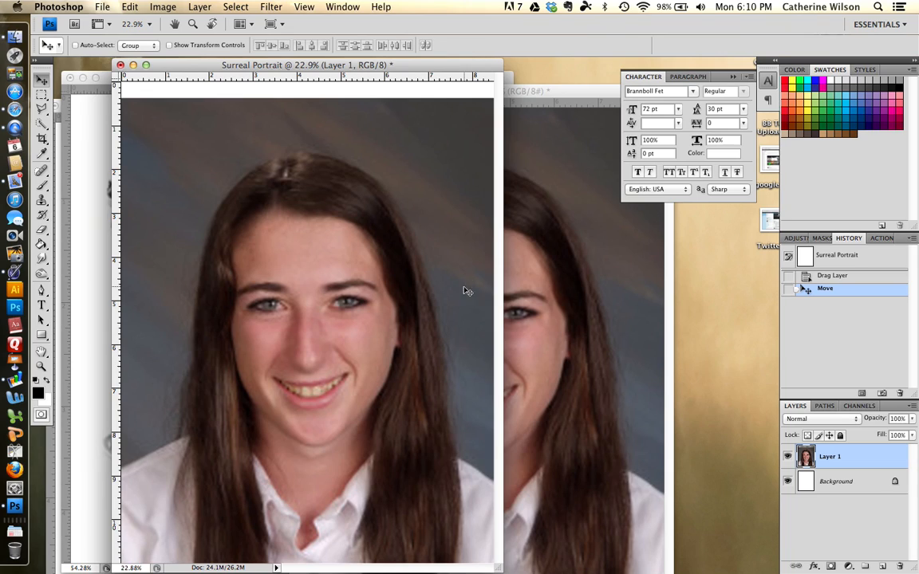
pyautogui.click(43, 125)
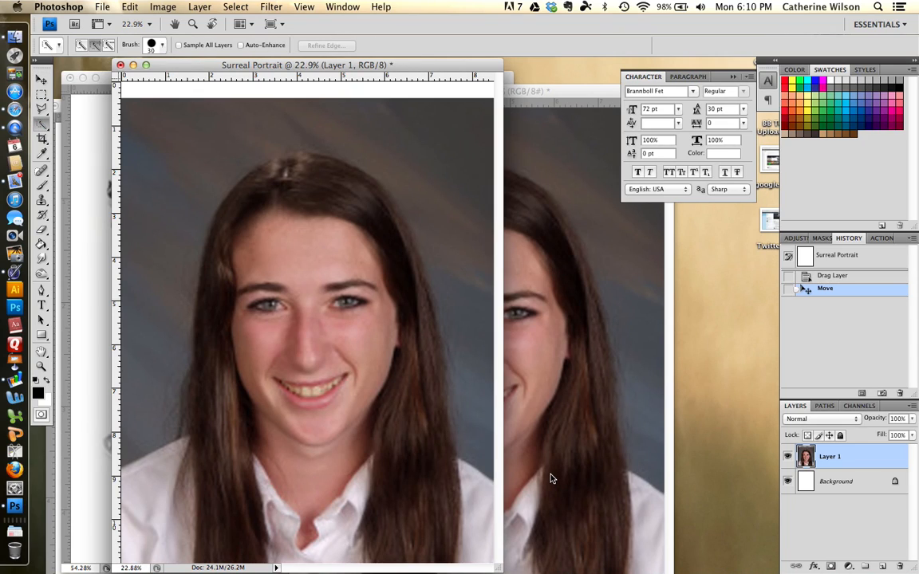
pyautogui.press('super+minus')
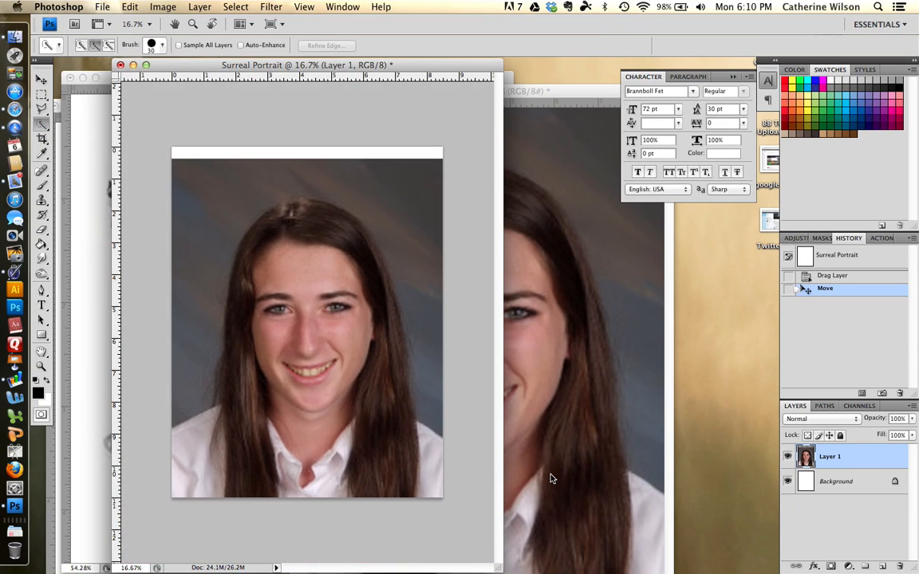
pyautogui.click(42, 79)
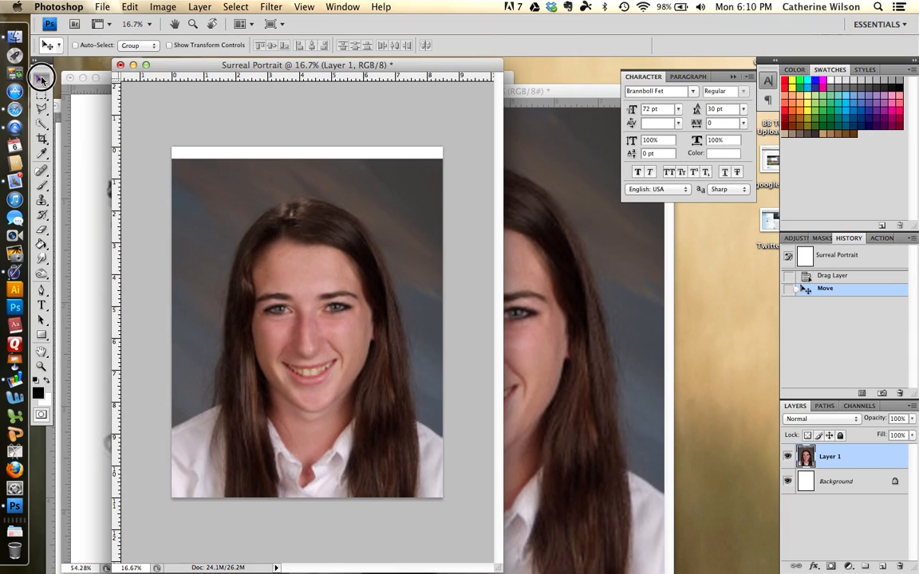
pyautogui.moveTo(198, 306)
pyautogui.mouseDown()
pyautogui.moveTo(198, 296)
pyautogui.moveTo(193, 306)
pyautogui.mouseUp()
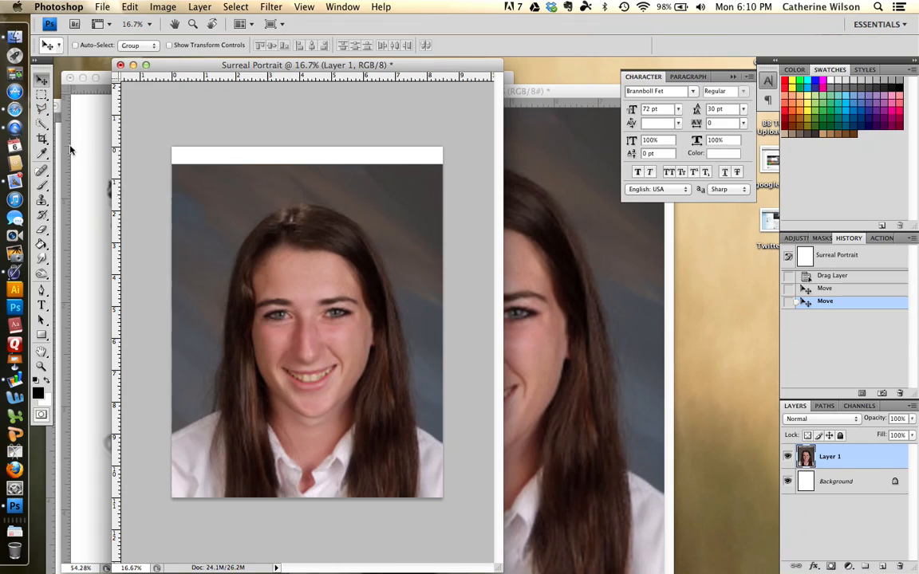
# Quick-select the backdrop above and on both sides of the girl, using a 100 px brush with lowered hardness in add mode.
pyautogui.click(44, 124)
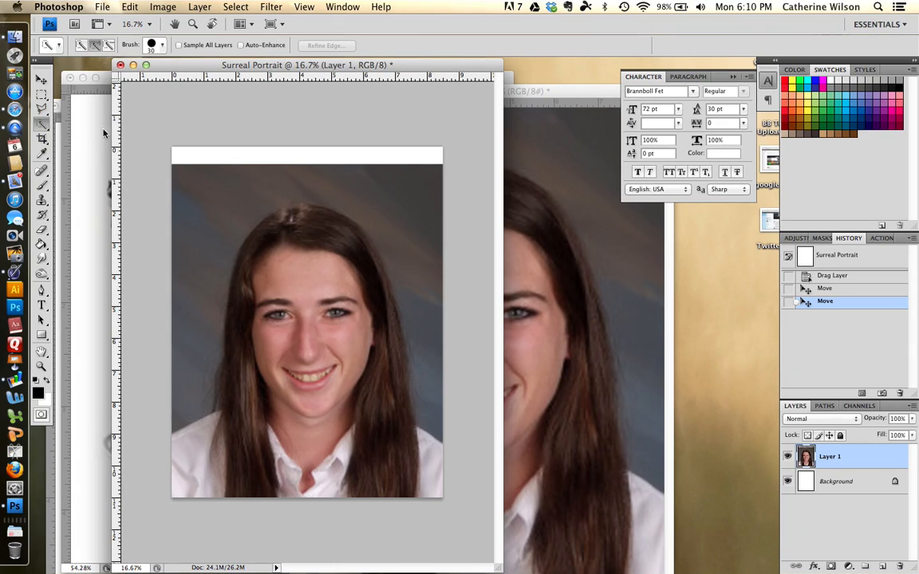
pyautogui.click(163, 46)
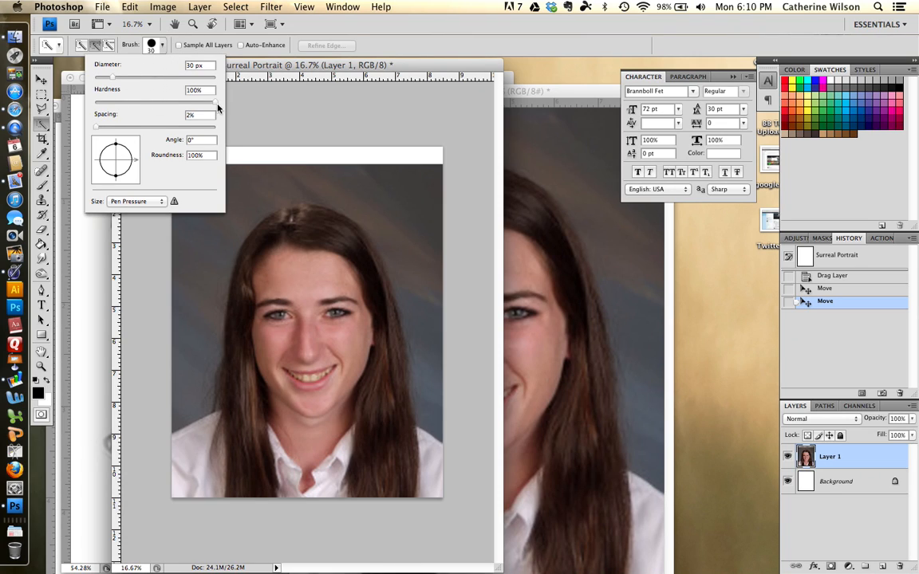
pyautogui.moveTo(213, 102); pyautogui.dragTo(145, 98)
pyautogui.click(95, 46)
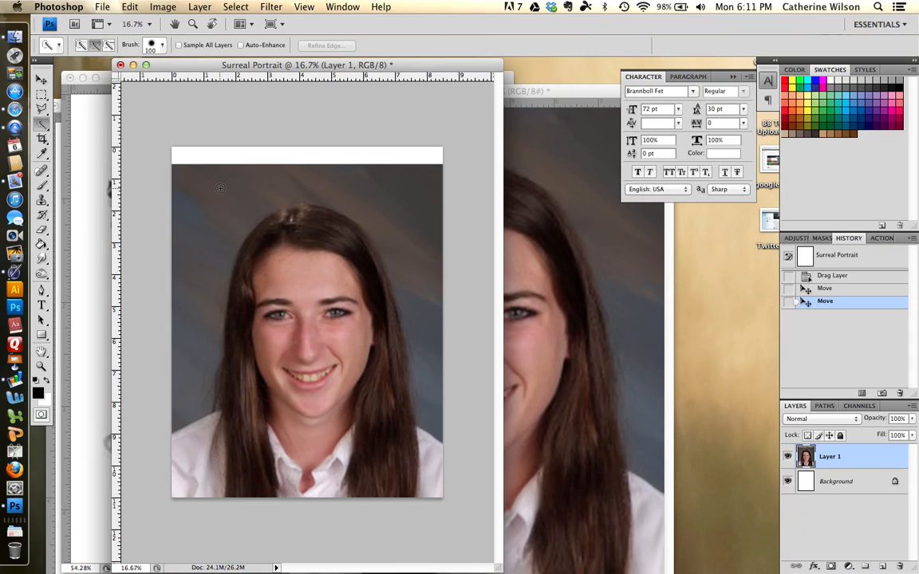
pyautogui.moveTo(174, 168)
pyautogui.mouseDown()
pyautogui.moveTo(189, 177)
pyautogui.moveTo(299, 168)
pyautogui.mouseUp()
pyautogui.moveTo(364, 173)
pyautogui.mouseDown()
pyautogui.moveTo(418, 195)
pyautogui.moveTo(440, 257)
pyautogui.moveTo(441, 324)
pyautogui.mouseUp()
pyautogui.moveTo(212, 239); pyautogui.dragTo(212, 239)
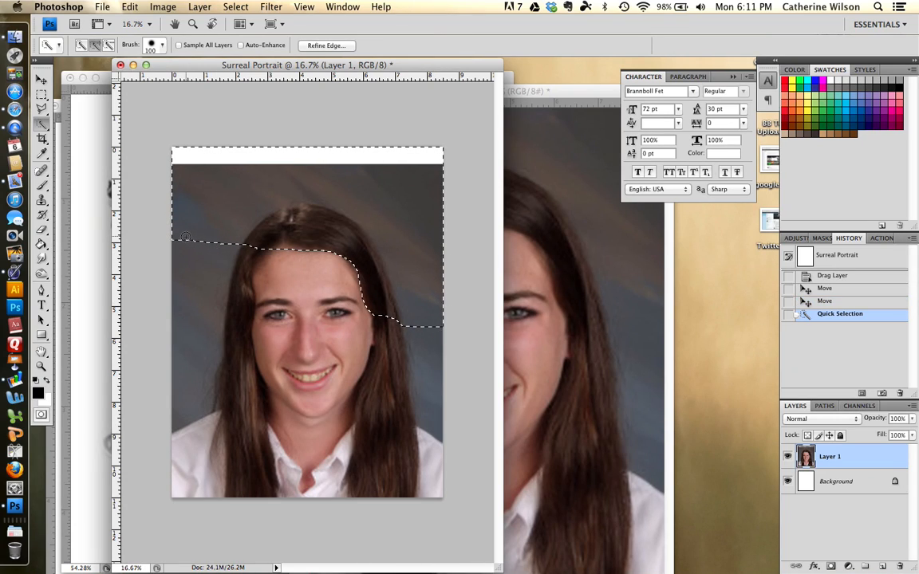
pyautogui.moveTo(176, 291); pyautogui.dragTo(181, 452)
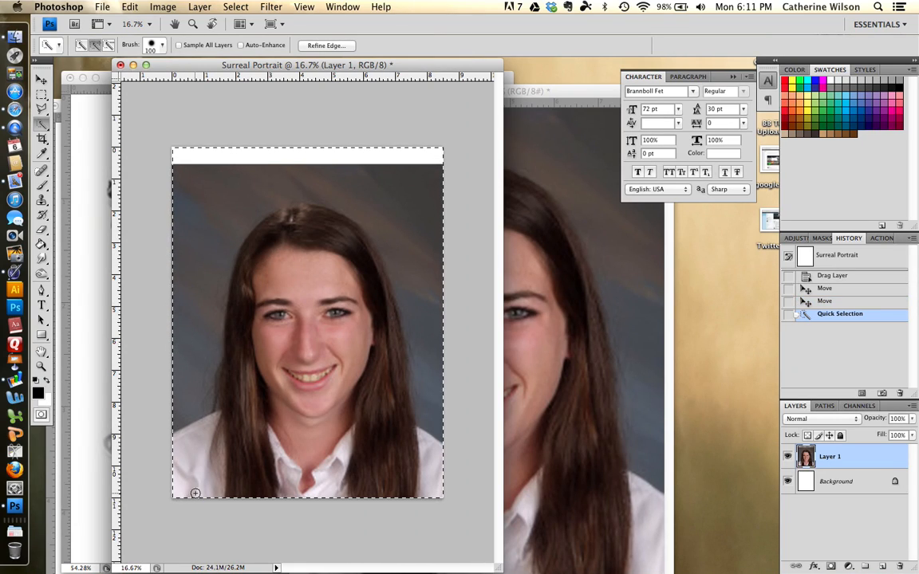
# Subtract the girl's hair, face and shirt from the quick selection and correct its outline so only the backdrop and white strip stay selected.
pyautogui.click(109, 45)
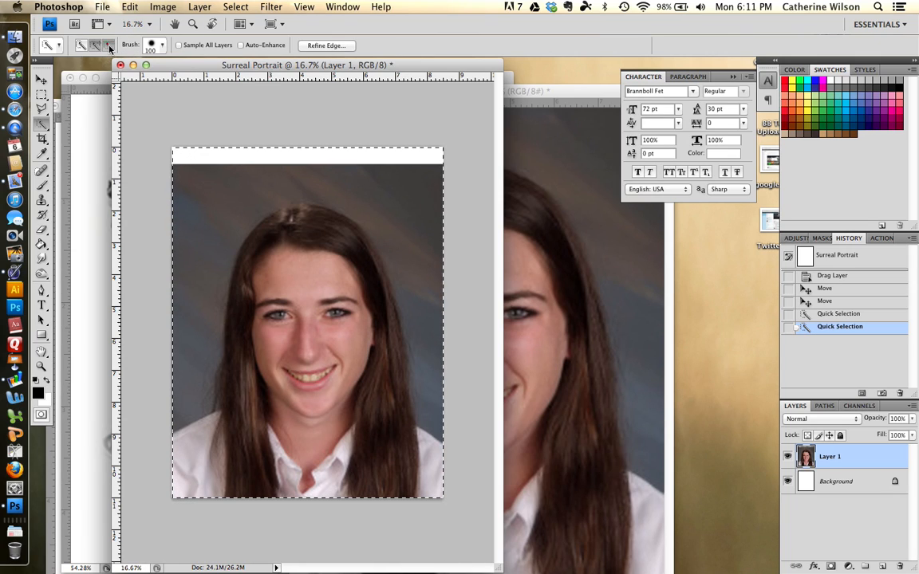
pyautogui.moveTo(342, 499)
pyautogui.mouseDown()
pyautogui.moveTo(307, 319)
pyautogui.moveTo(301, 217)
pyautogui.moveTo(284, 213)
pyautogui.moveTo(246, 272)
pyautogui.moveTo(230, 441)
pyautogui.moveTo(240, 424)
pyautogui.mouseUp()
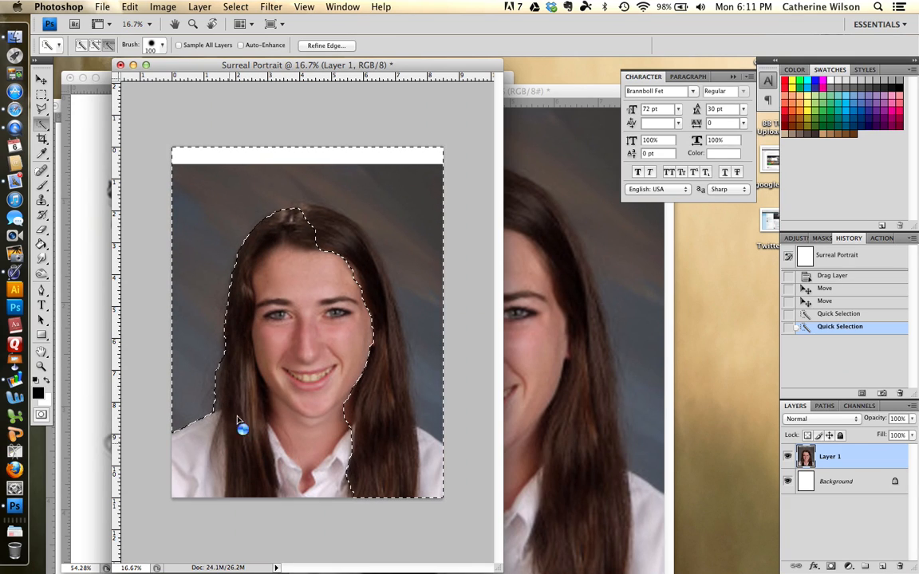
pyautogui.moveTo(293, 216)
pyautogui.mouseDown()
pyautogui.moveTo(307, 213)
pyautogui.moveTo(342, 236)
pyautogui.moveTo(369, 276)
pyautogui.moveTo(391, 420)
pyautogui.moveTo(433, 457)
pyautogui.mouseUp()
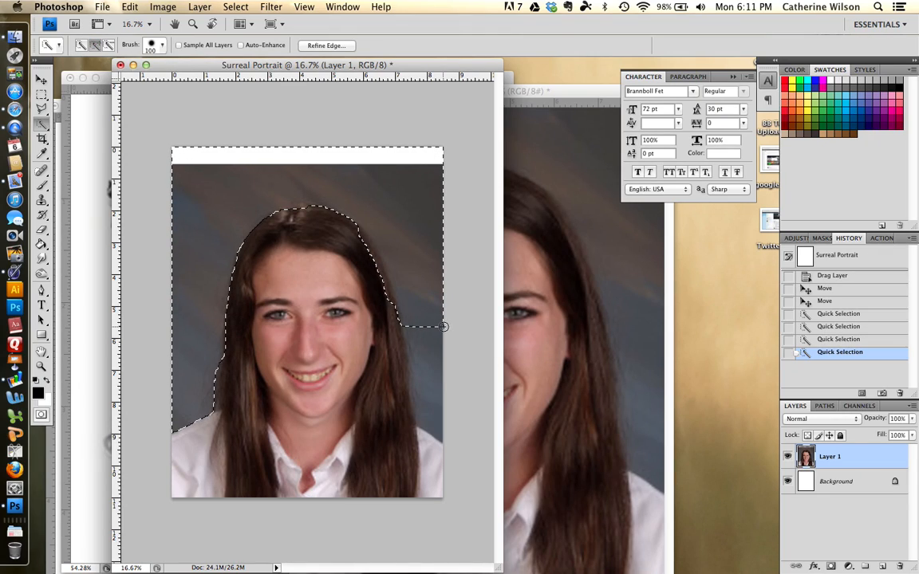
pyautogui.moveTo(444, 326); pyautogui.dragTo(435, 404)
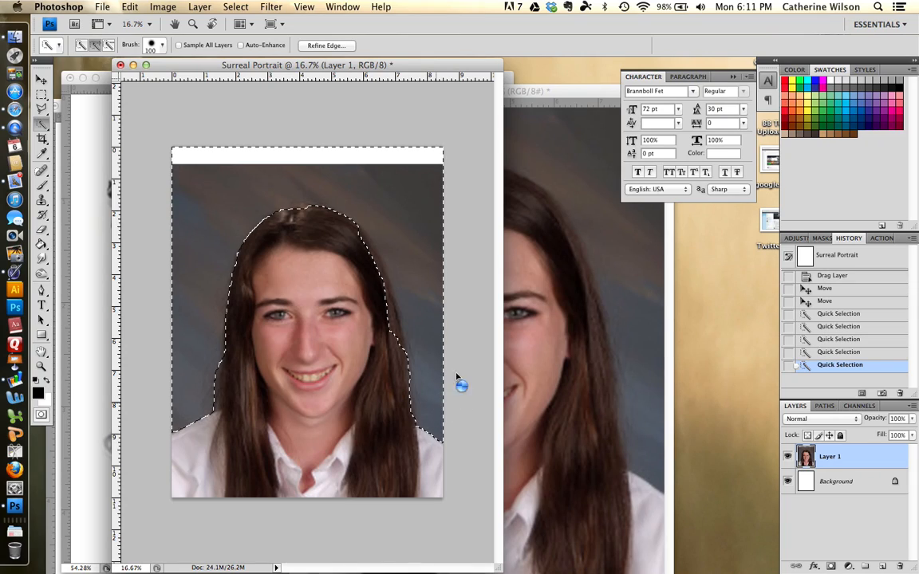
pyautogui.click(108, 45)
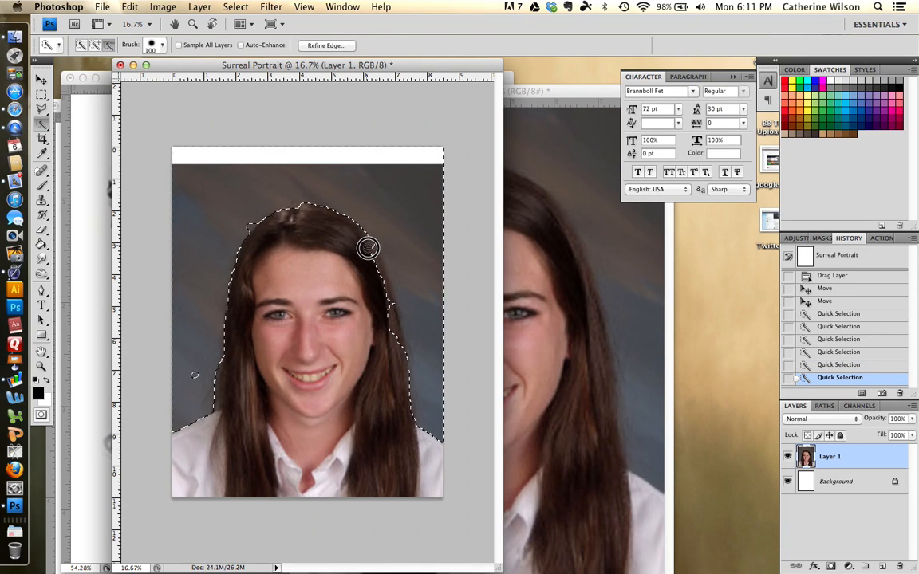
pyautogui.moveTo(378, 264); pyautogui.dragTo(397, 350)
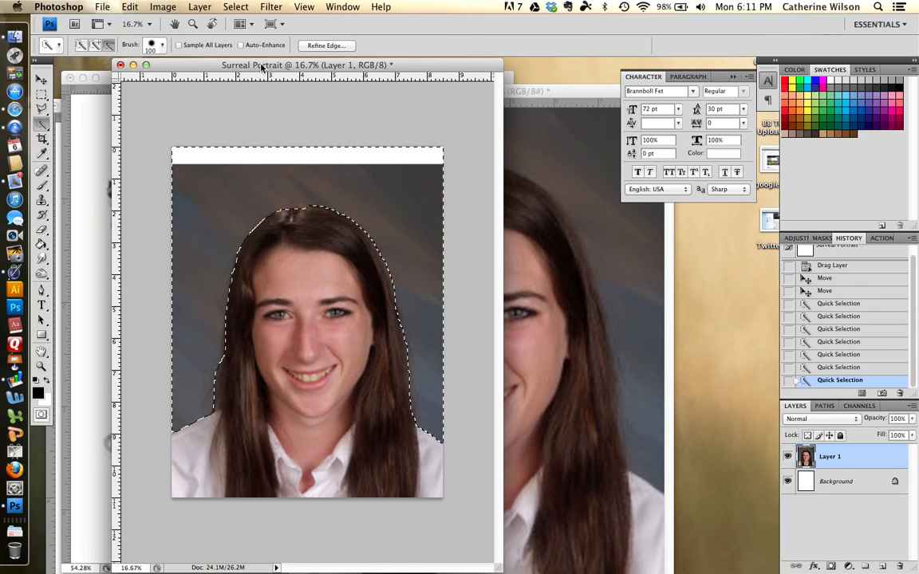
# Refine the selection's edge with Smooth set to 16 and a higher Feather value.
pyautogui.click(326, 44)
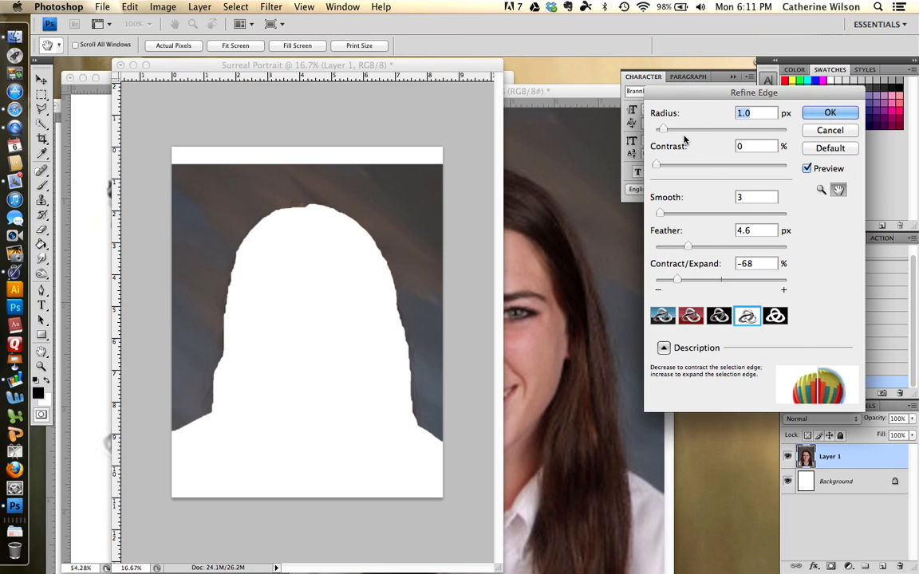
pyautogui.moveTo(657, 212); pyautogui.dragTo(677, 214)
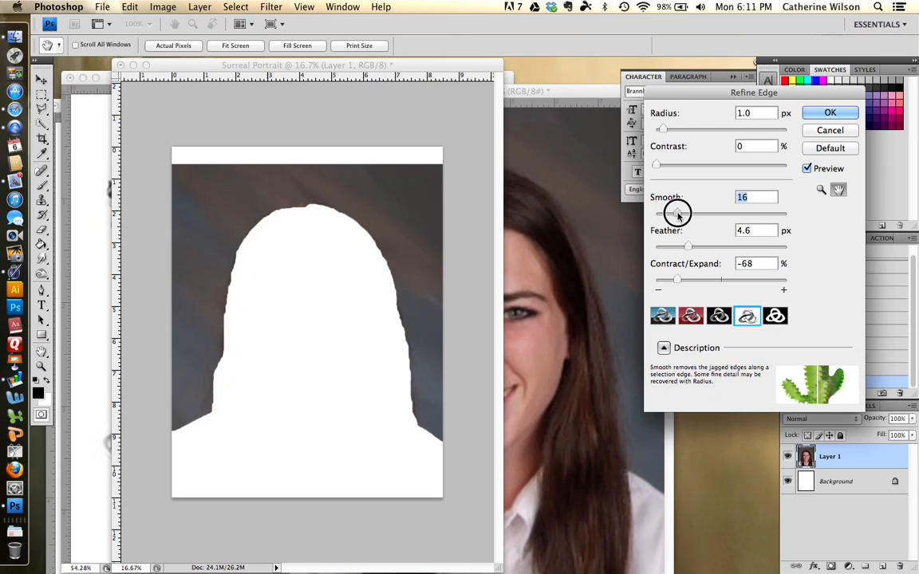
pyautogui.moveTo(692, 248); pyautogui.dragTo(713, 247)
pyautogui.click(838, 114)
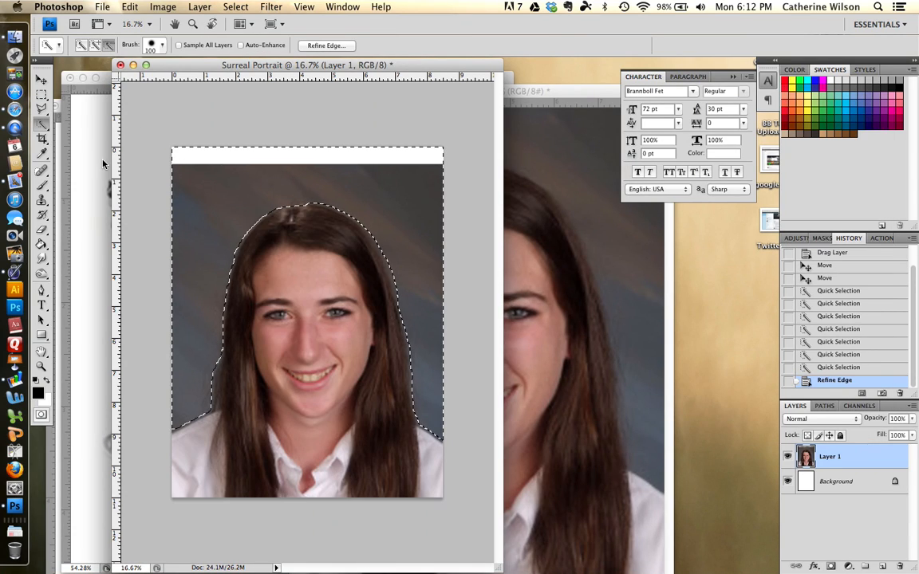
# Paint the selected backdrop solid black (000000) with a 400 px brush, and deselect it.
pyautogui.click(39, 394)
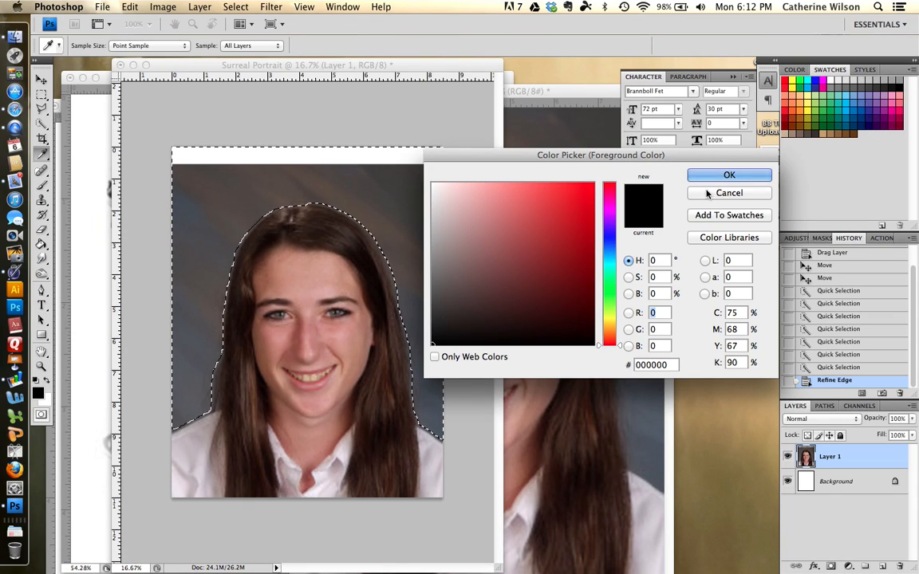
pyautogui.click(728, 176)
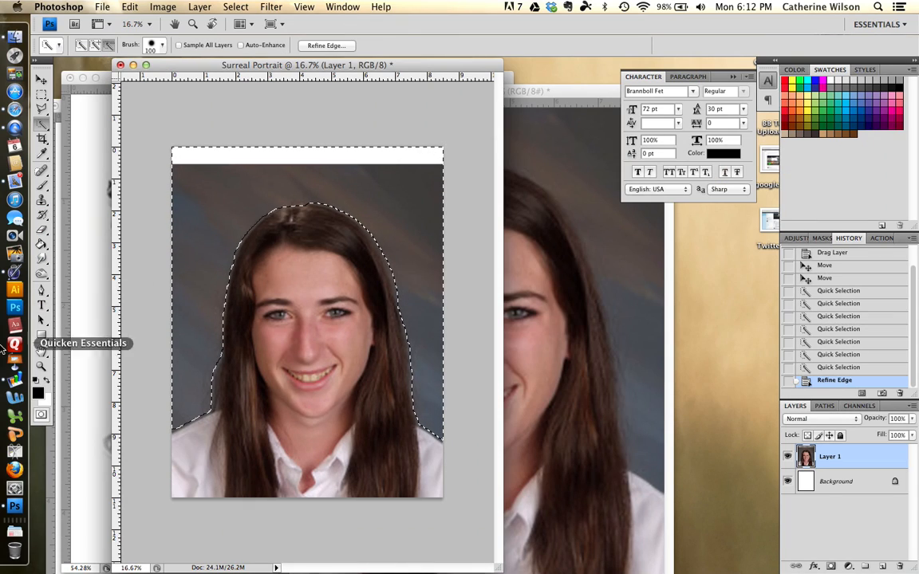
pyautogui.click(41, 184)
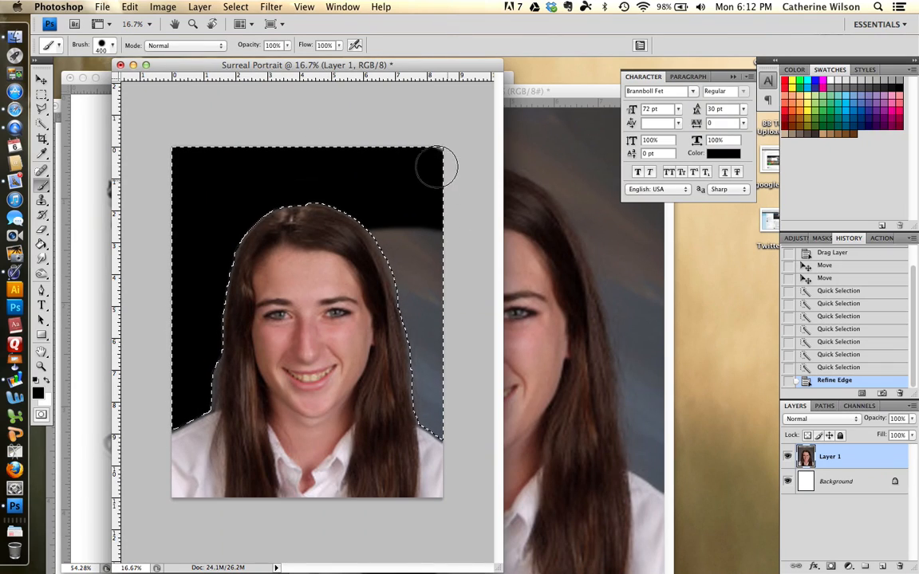
pyautogui.moveTo(430, 330)
pyautogui.mouseDown()
pyautogui.moveTo(454, 407)
pyautogui.moveTo(441, 397)
pyautogui.moveTo(422, 203)
pyautogui.moveTo(382, 181)
pyautogui.moveTo(228, 176)
pyautogui.mouseUp()
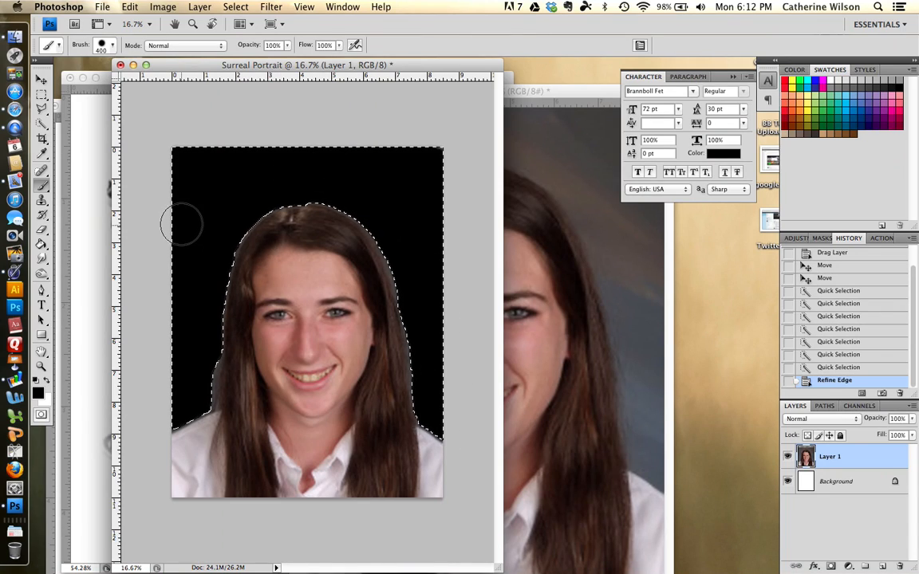
pyautogui.moveTo(215, 389)
pyautogui.mouseDown()
pyautogui.moveTo(180, 401)
pyautogui.moveTo(132, 333)
pyautogui.mouseUp()
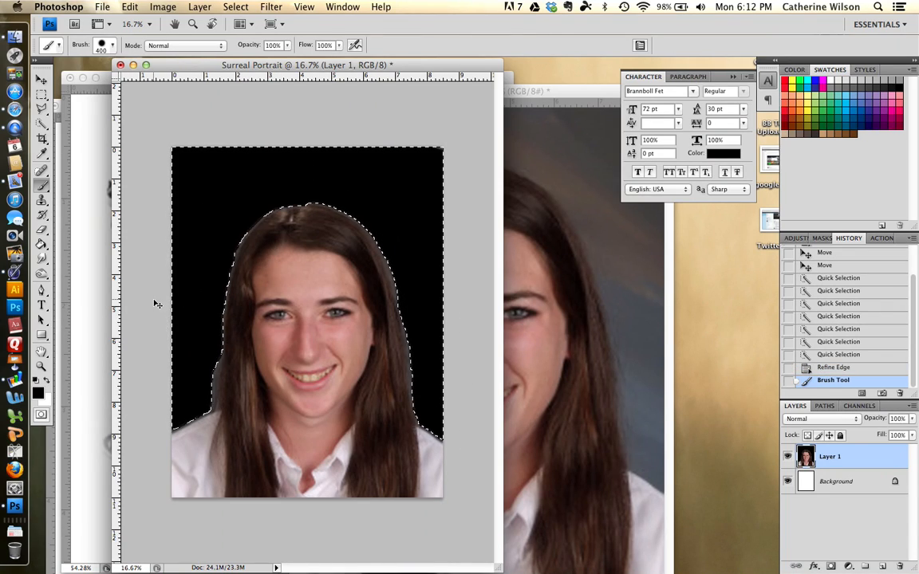
pyautogui.click(237, 6)
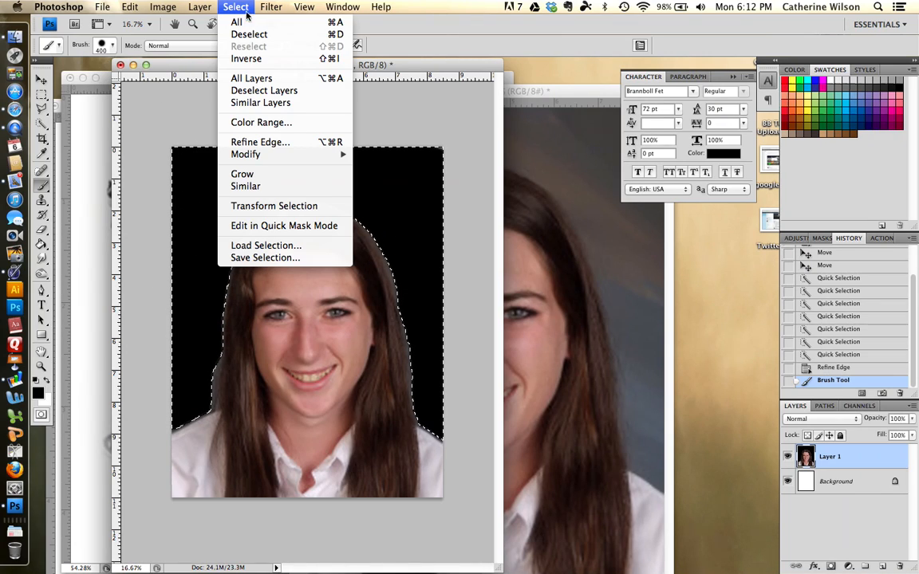
pyautogui.click(244, 33)
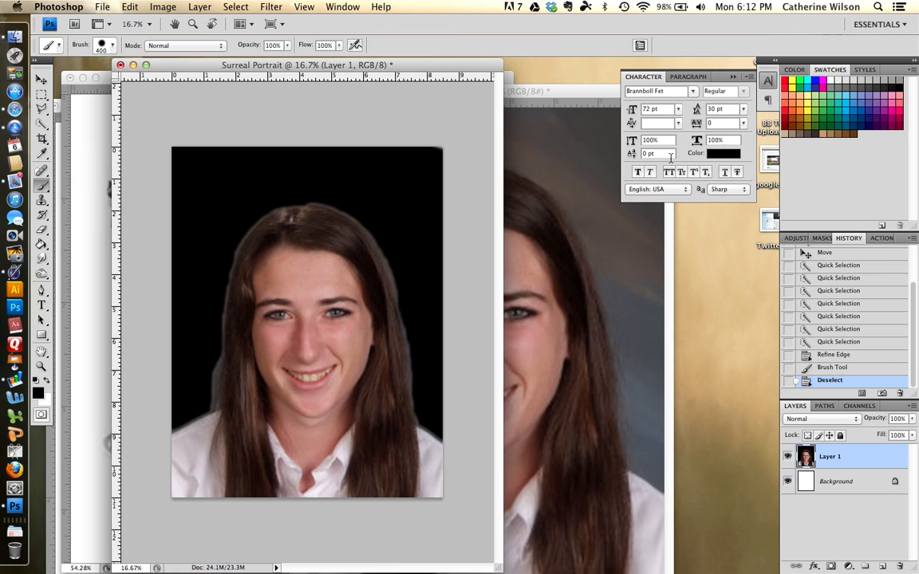
# Close 1022402.JPG without saving and bring the Warrior-2.0-Wire-Mask.jpg document to the front.
pyautogui.click(566, 153)
pyautogui.click(288, 90)
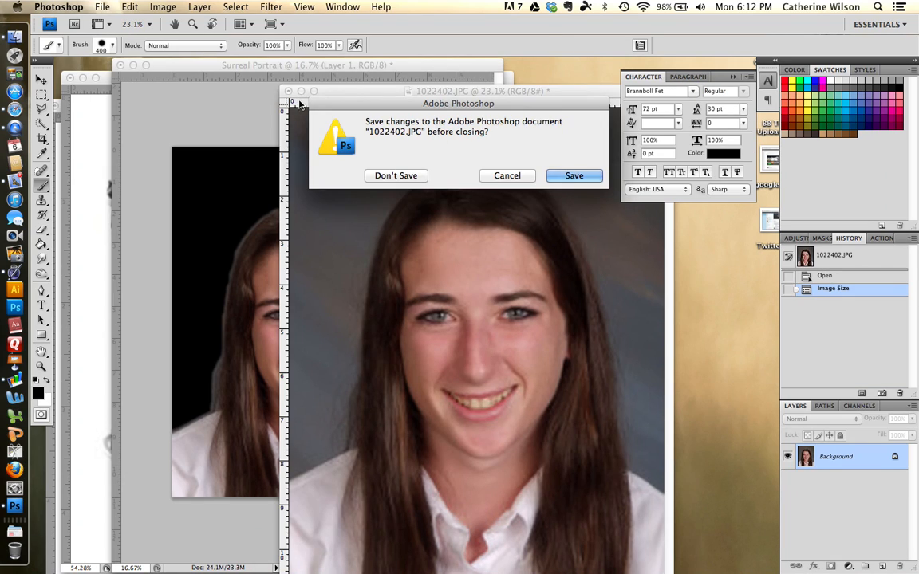
pyautogui.click(396, 175)
pyautogui.click(80, 130)
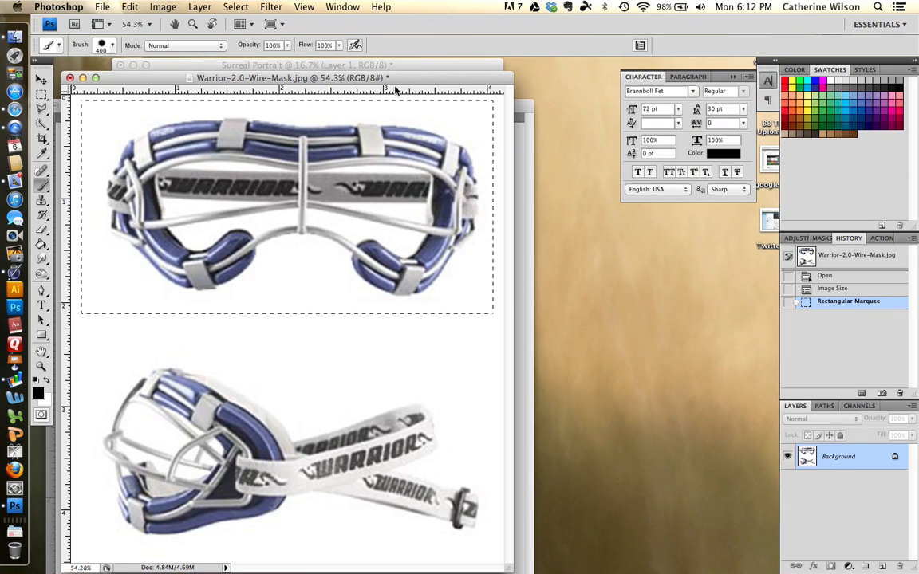
# Copy the marquee-selected front-view goggles into the Surreal Portrait document over the girl's eyes, and lower their layer's opacity to 71%.
pyautogui.moveTo(394, 78); pyautogui.dragTo(701, 111)
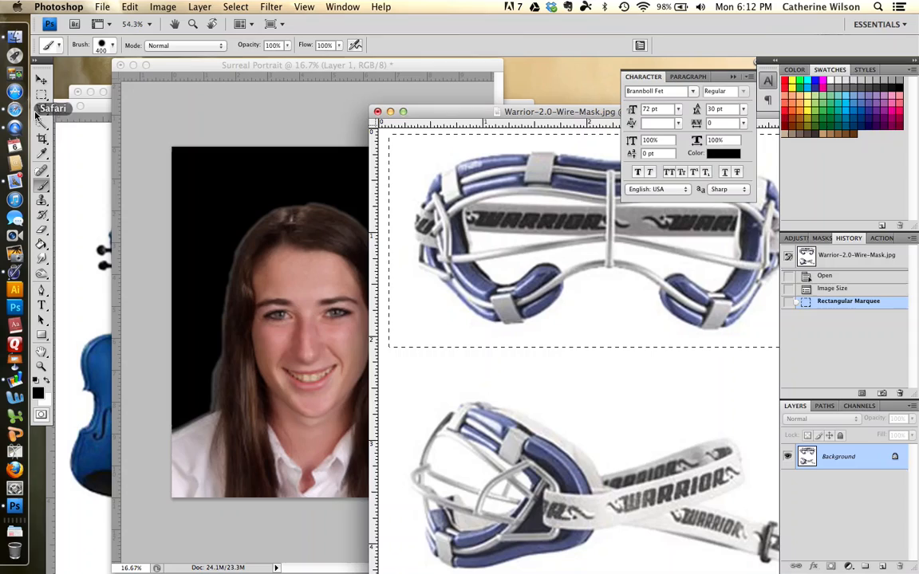
pyautogui.click(41, 80)
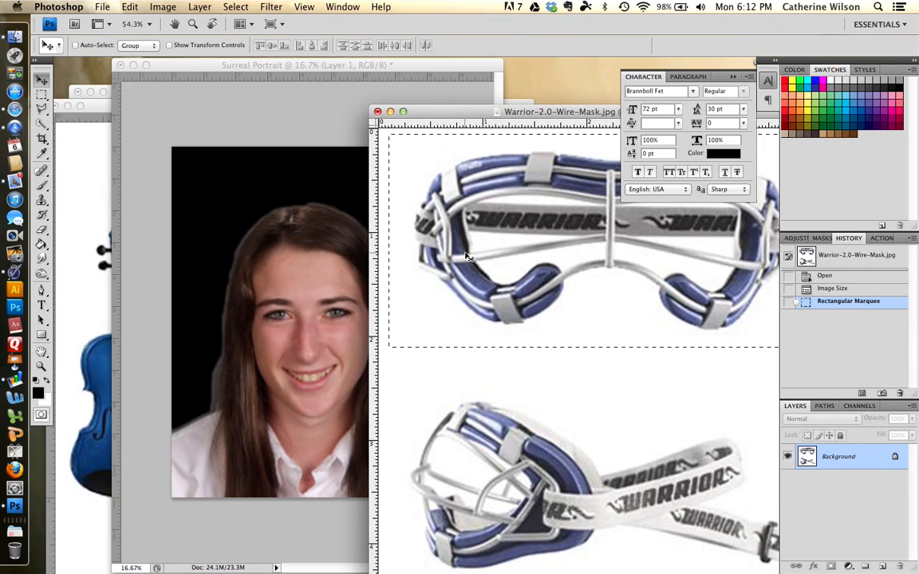
pyautogui.moveTo(543, 175); pyautogui.dragTo(296, 245)
pyautogui.moveTo(341, 274); pyautogui.dragTo(325, 320)
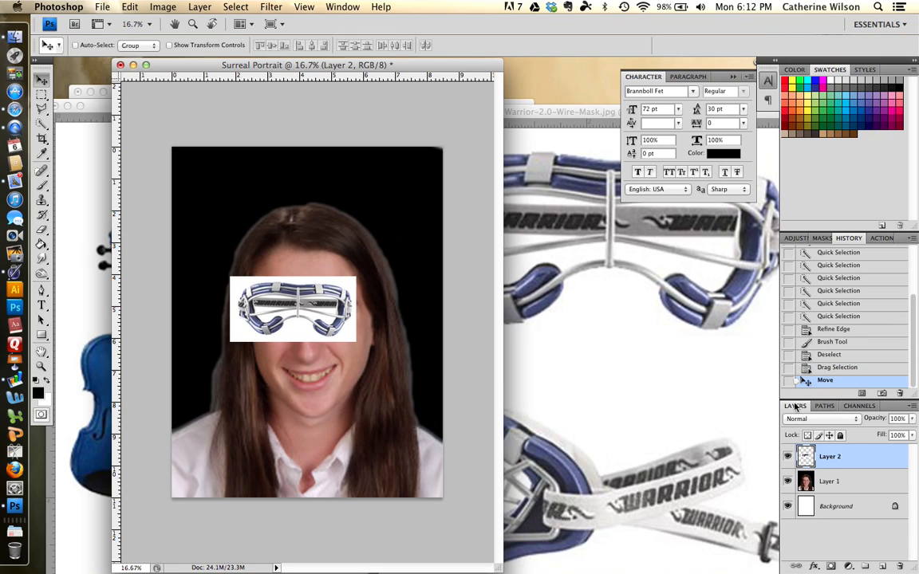
pyautogui.click(914, 420)
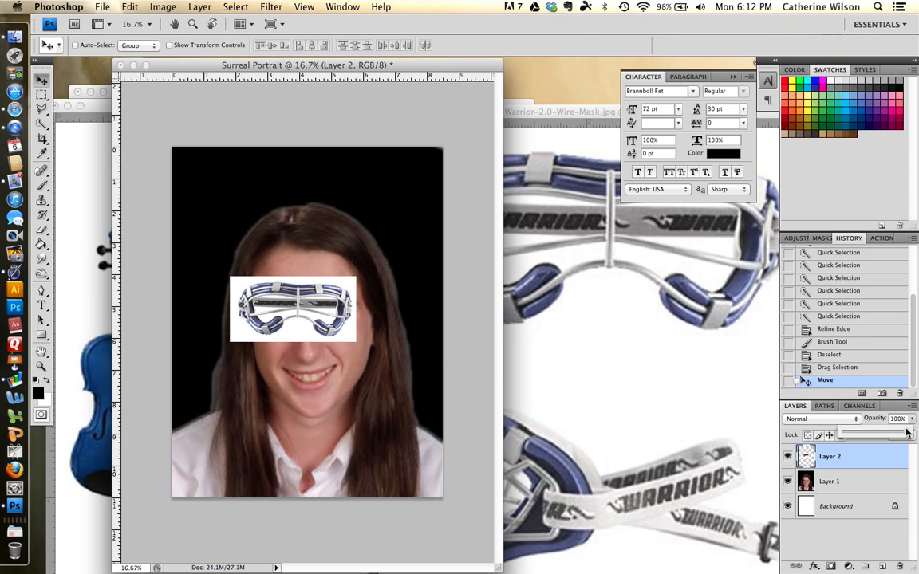
pyautogui.moveTo(906, 431); pyautogui.dragTo(889, 435)
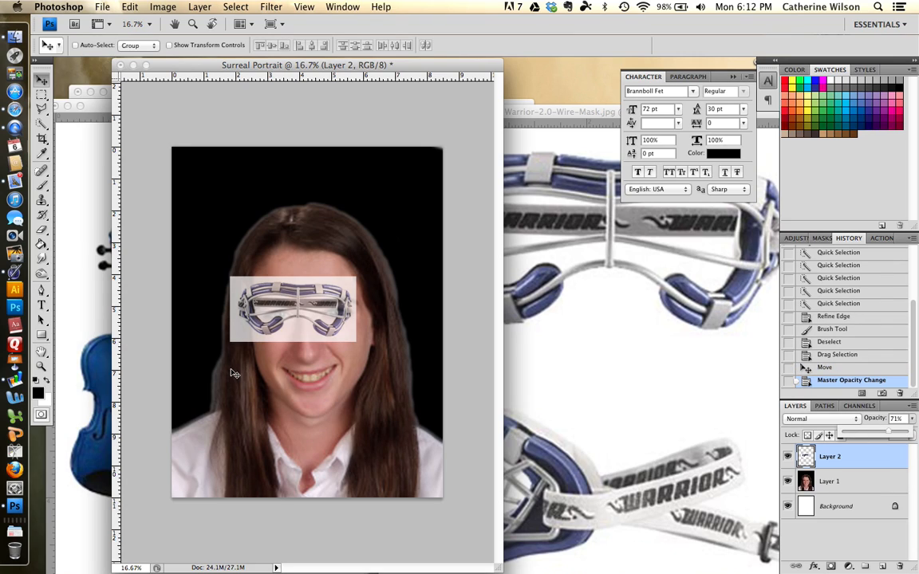
# Scale the goggles layer proportionally to about 150.3% and position it over the girl's eyes.
pyautogui.click(128, 7)
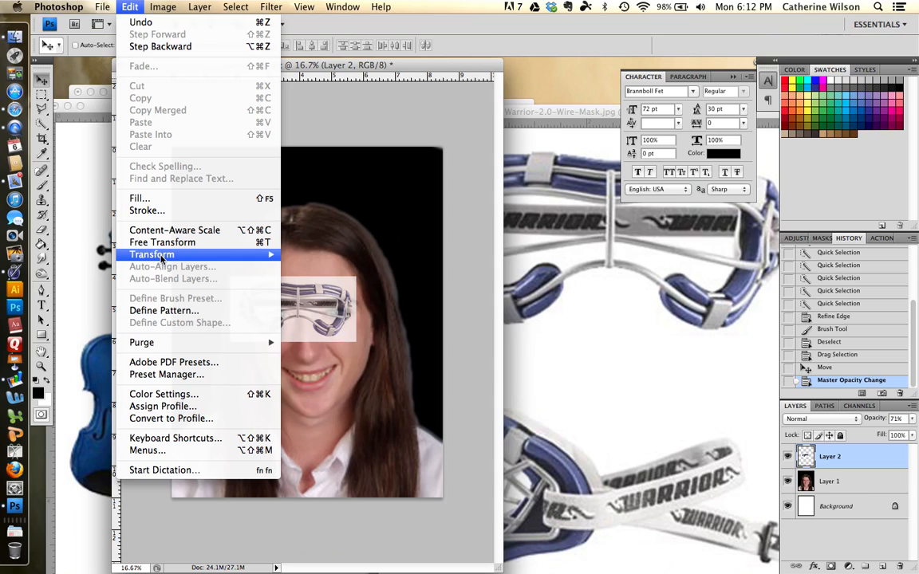
pyautogui.moveTo(151, 254)
pyautogui.click(305, 274)
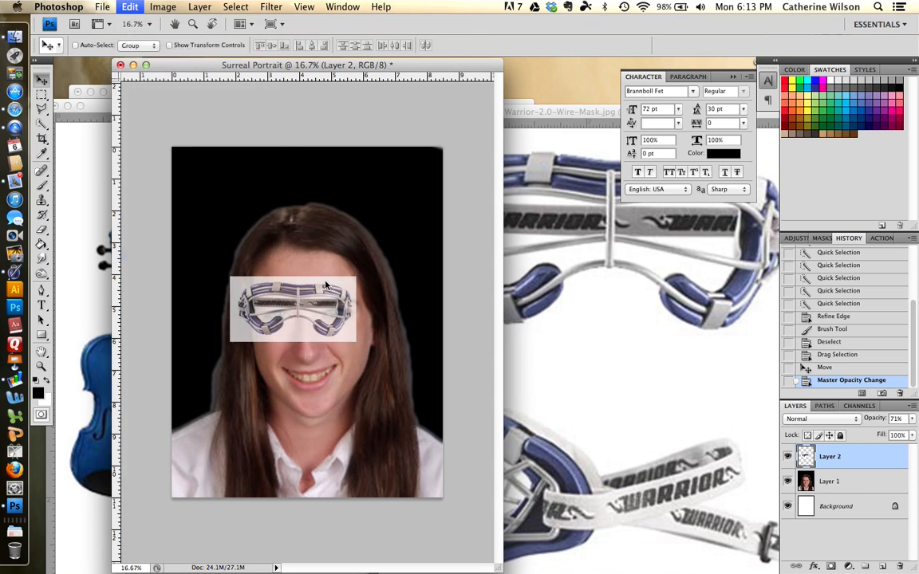
pyautogui.moveTo(355, 279); pyautogui.dragTo(391, 259)
pyautogui.moveTo(231, 258); pyautogui.dragTo(209, 248)
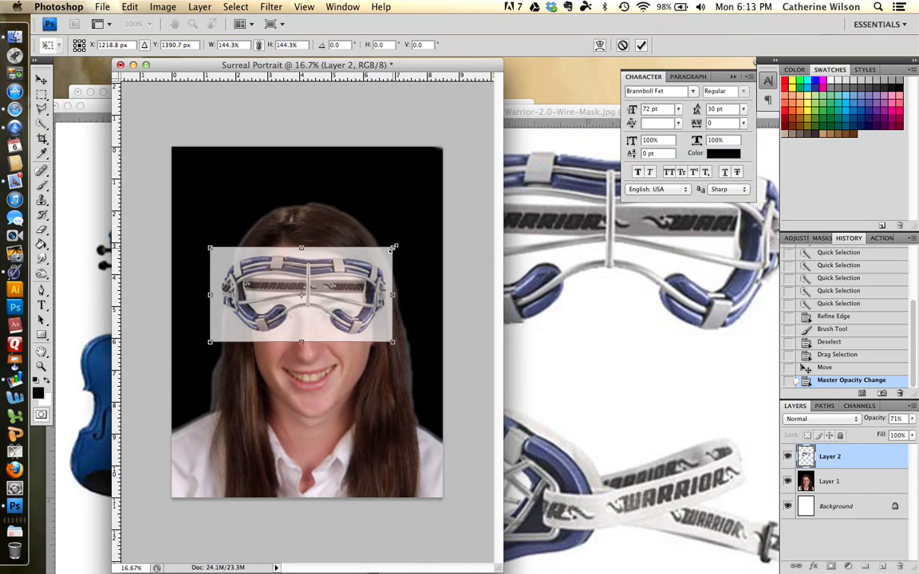
pyautogui.moveTo(393, 248); pyautogui.dragTo(400, 244)
pyautogui.moveTo(330, 276); pyautogui.dragTo(340, 293)
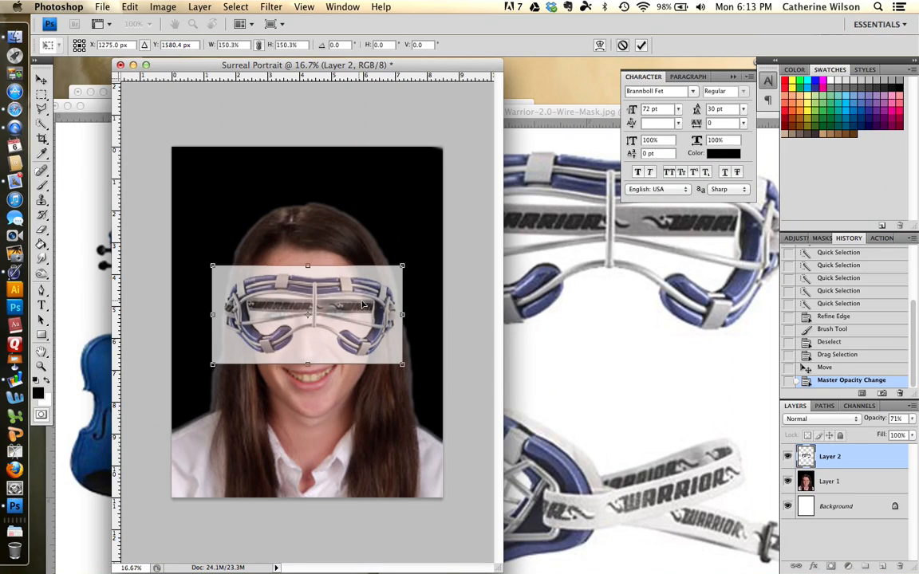
pyautogui.press('Return')
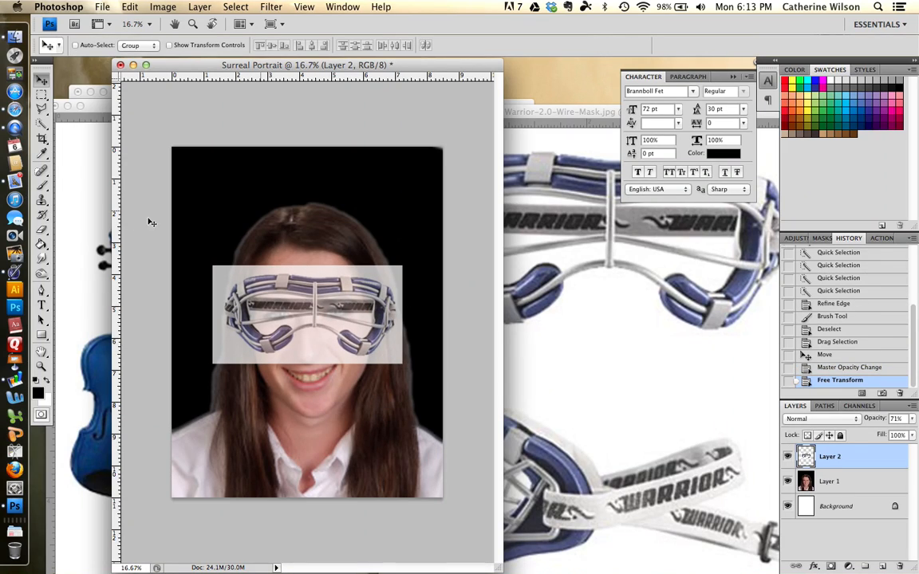
# Rotate the goggles layer about -2.4° to match the tilt of the head, and shift it slightly left.
pyautogui.click(39, 366)
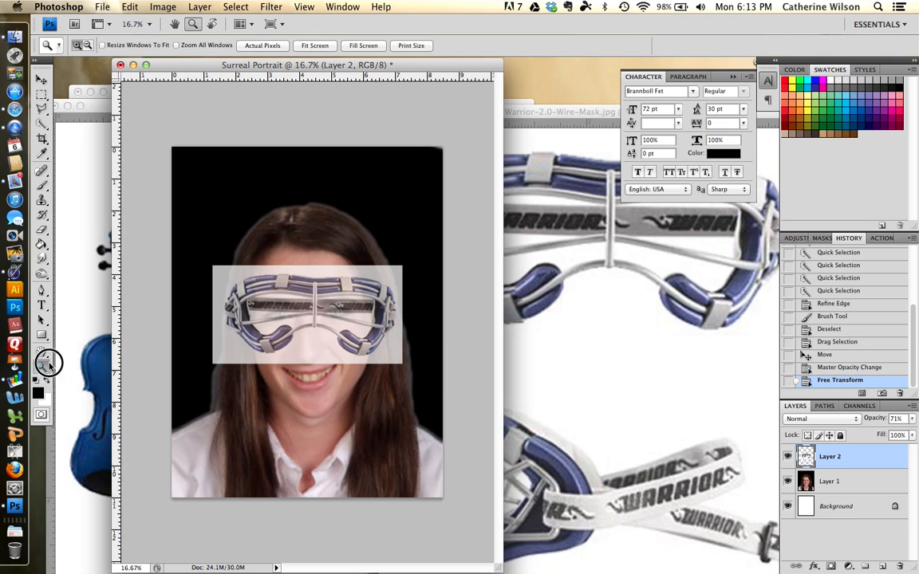
pyautogui.moveTo(200, 235); pyautogui.dragTo(445, 411)
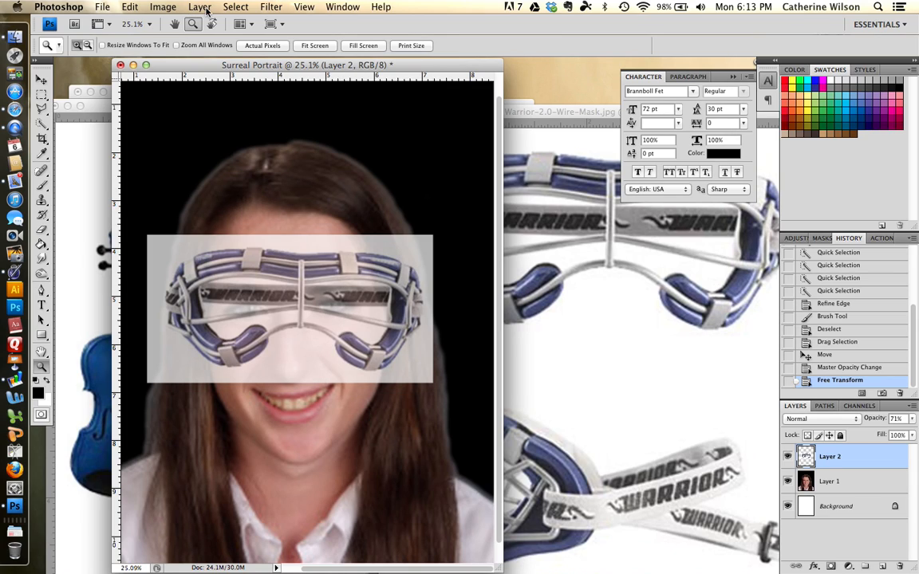
pyautogui.click(130, 7)
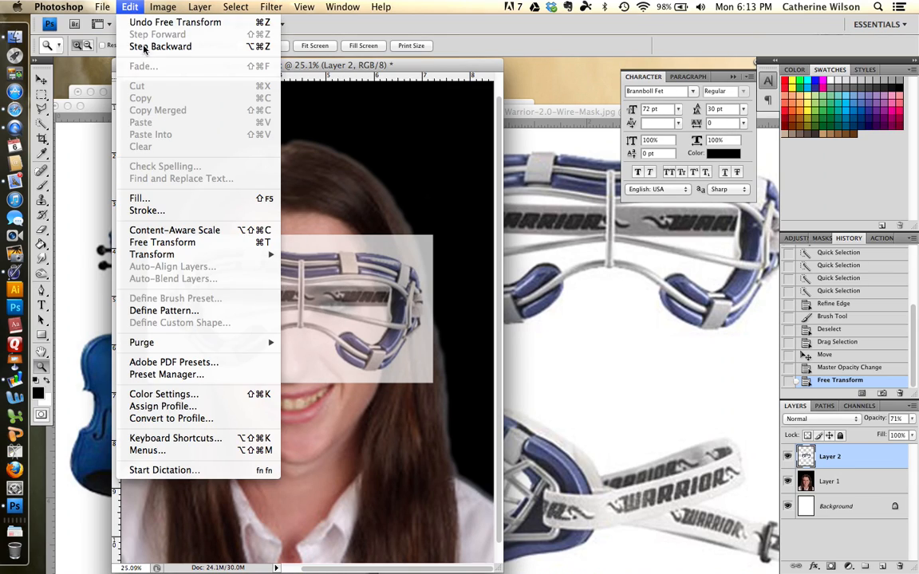
pyautogui.moveTo(222, 254)
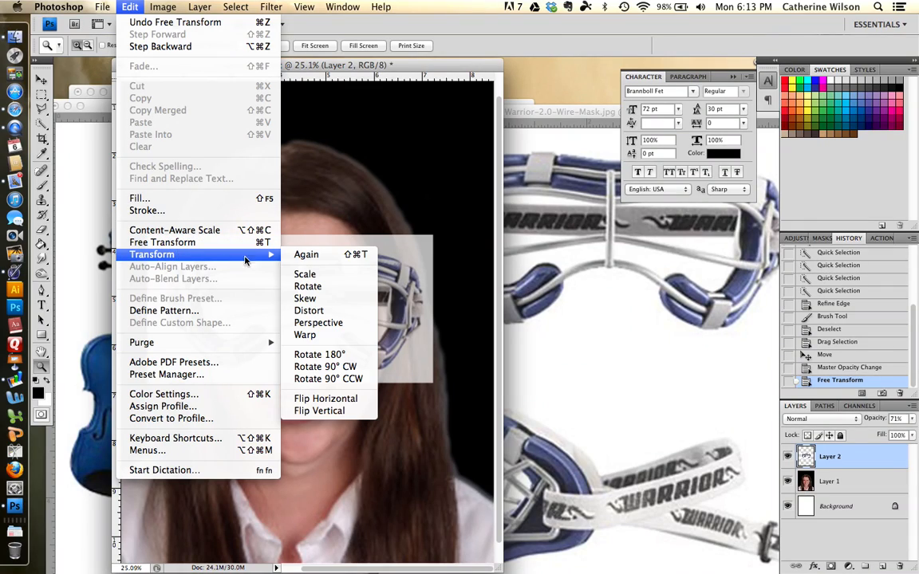
pyautogui.click(309, 286)
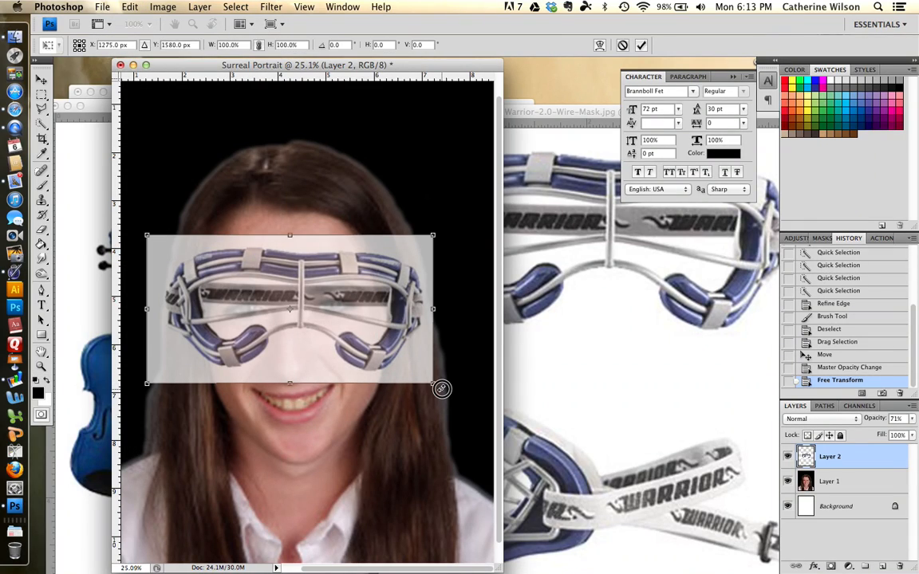
pyautogui.moveTo(441, 388); pyautogui.dragTo(445, 382)
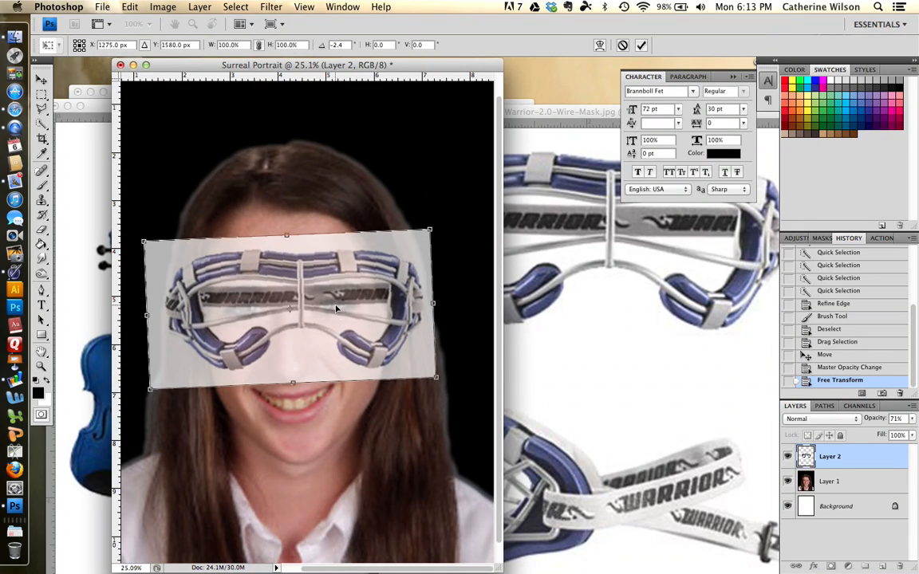
pyautogui.moveTo(336, 303); pyautogui.dragTo(327, 302)
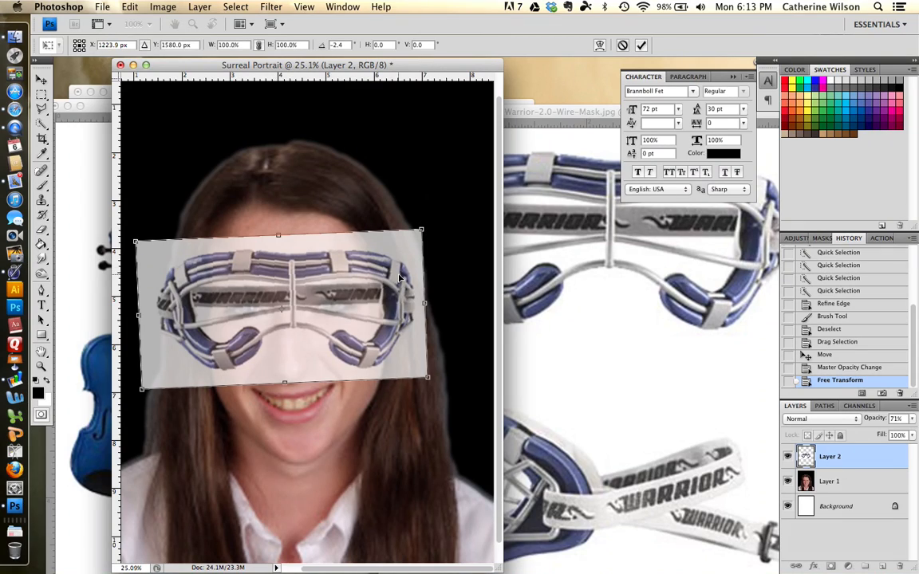
# Scale the rotated goggles up to about 102.7% so they span the face, and apply the transform.
pyautogui.rightClick(359, 280)
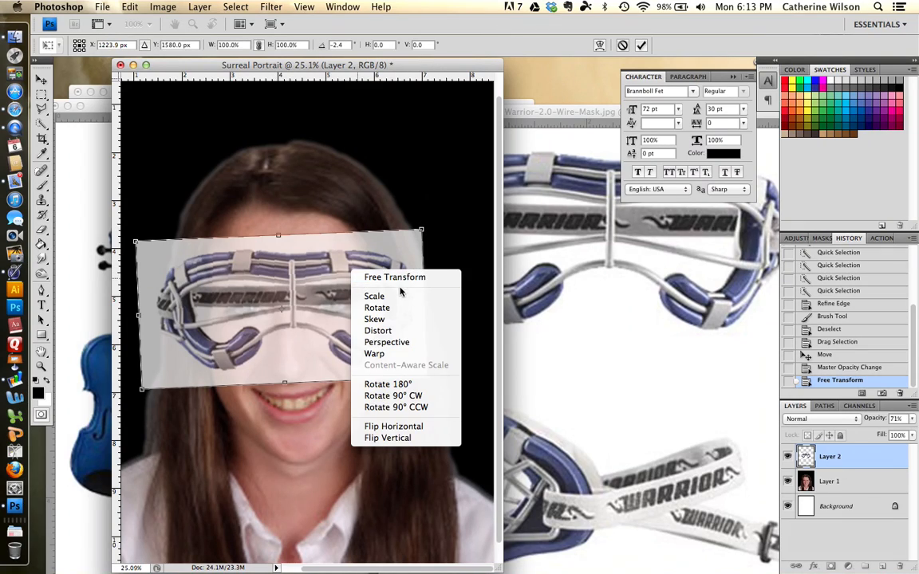
pyautogui.click(415, 293)
pyautogui.moveTo(423, 227); pyautogui.dragTo(429, 222)
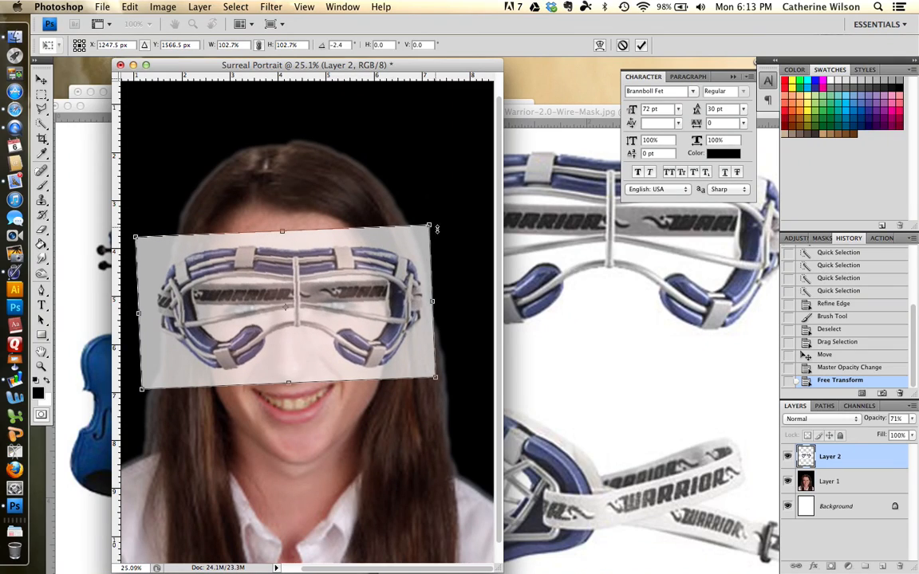
pyautogui.press('Return')
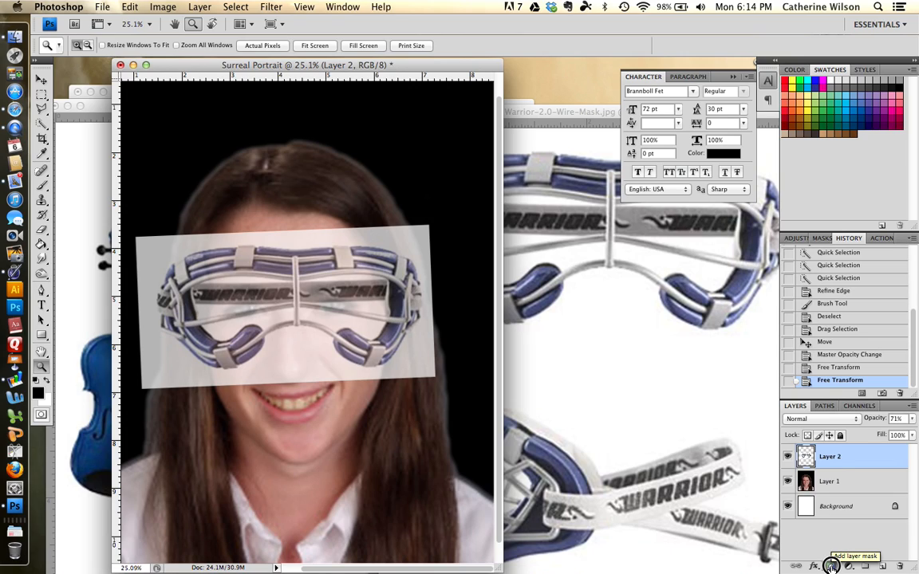
# Add a layer mask to the goggles layer and hide the surrounding white box by painting black with a 400 px brush at 0% hardness.
pyautogui.click(831, 565)
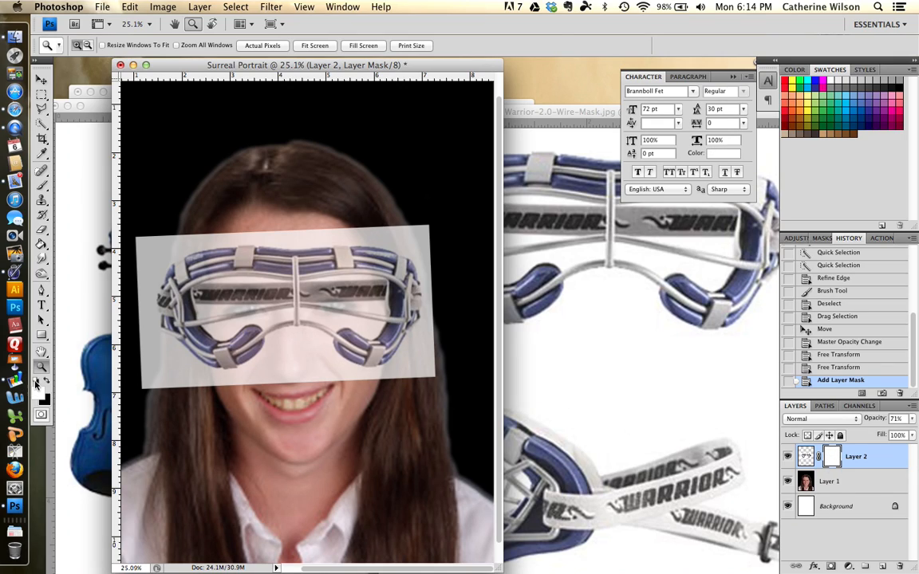
pyautogui.click(47, 382)
pyautogui.click(42, 184)
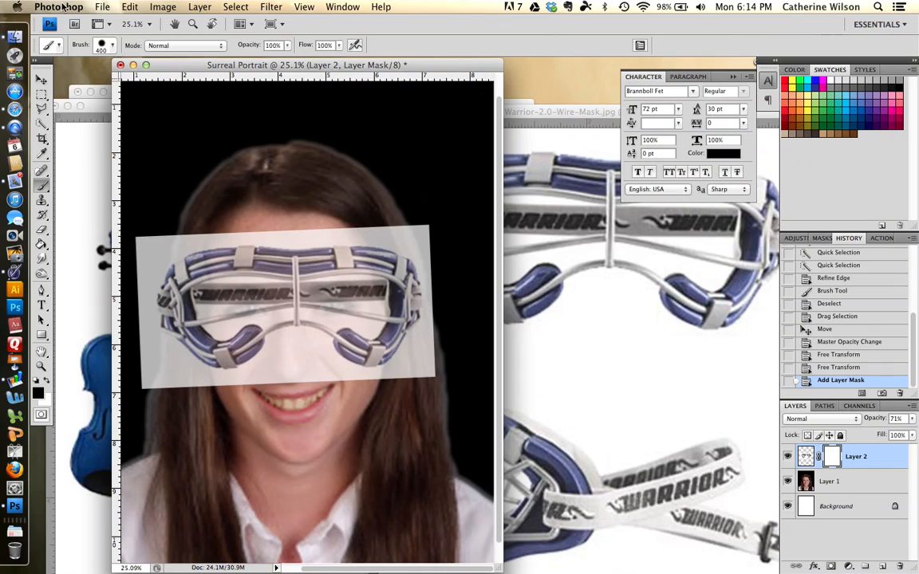
pyautogui.click(102, 45)
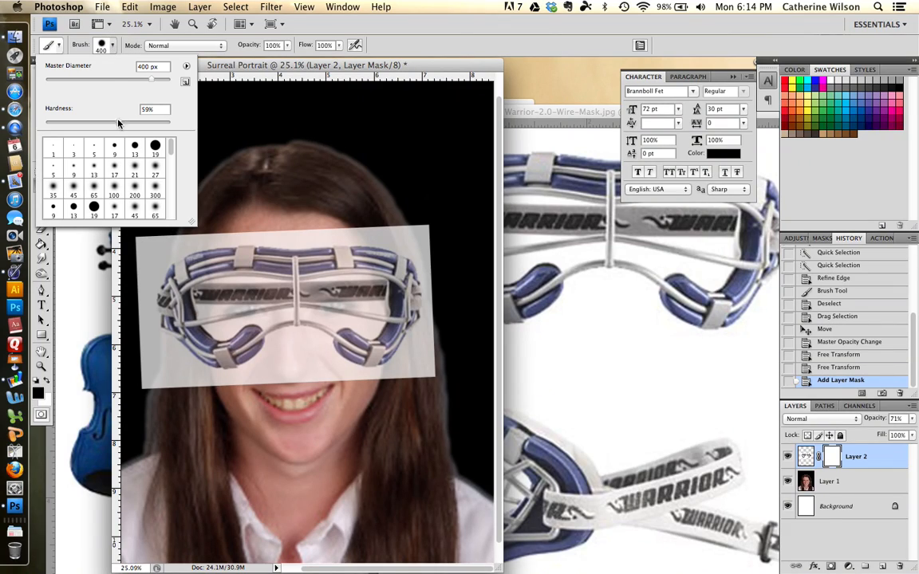
pyautogui.moveTo(118, 123); pyautogui.dragTo(44, 120)
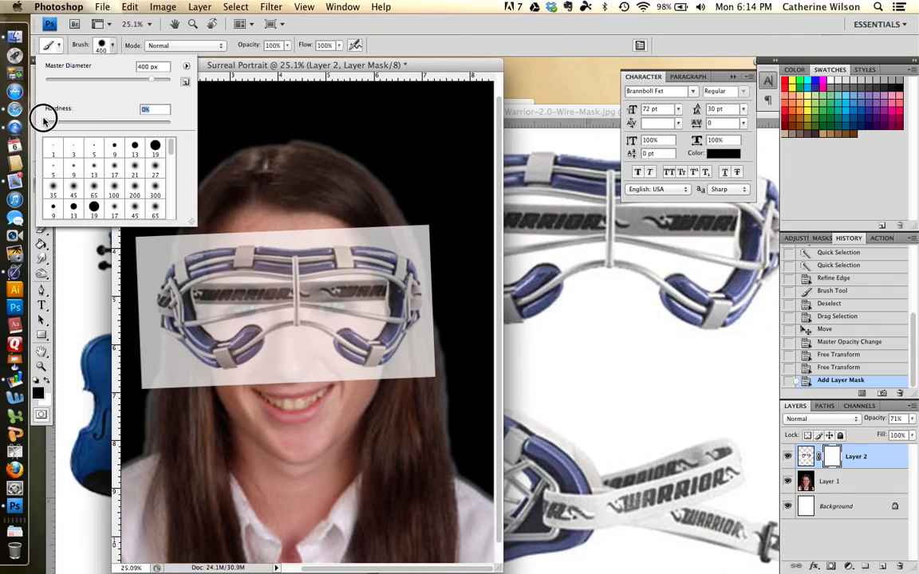
pyautogui.click(114, 49)
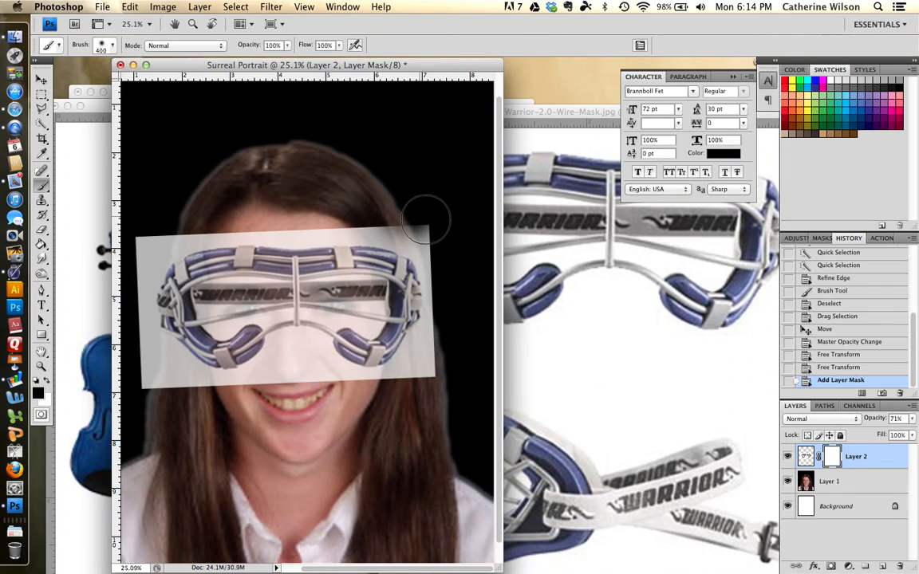
pyautogui.moveTo(427, 219)
pyautogui.mouseDown()
pyautogui.moveTo(345, 195)
pyautogui.moveTo(305, 191)
pyautogui.moveTo(299, 205)
pyautogui.mouseUp()
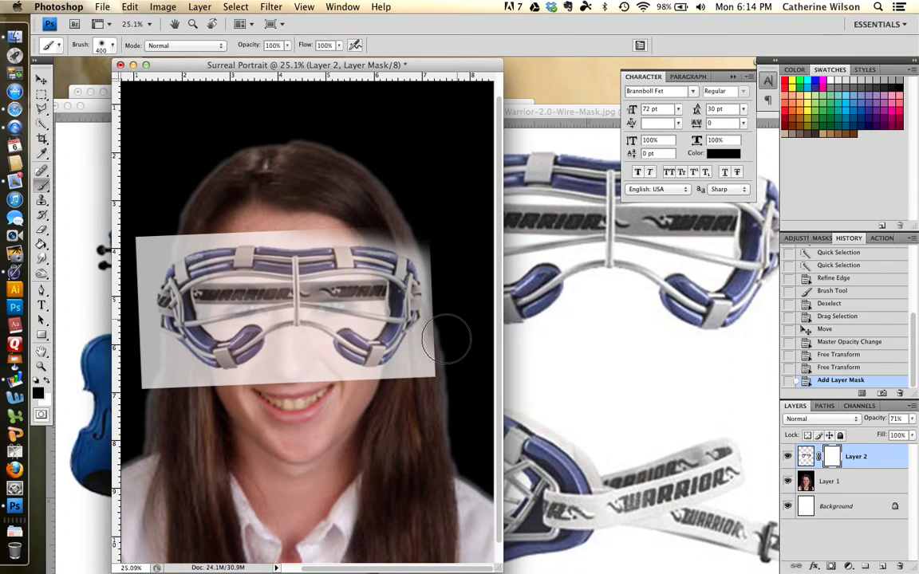
pyautogui.moveTo(447, 339)
pyautogui.mouseDown()
pyautogui.moveTo(414, 392)
pyautogui.moveTo(429, 375)
pyautogui.moveTo(379, 401)
pyautogui.moveTo(343, 406)
pyautogui.moveTo(304, 377)
pyautogui.moveTo(284, 379)
pyautogui.moveTo(359, 396)
pyautogui.moveTo(280, 372)
pyautogui.moveTo(241, 398)
pyautogui.moveTo(202, 397)
pyautogui.moveTo(167, 388)
pyautogui.moveTo(140, 357)
pyautogui.moveTo(163, 385)
pyautogui.moveTo(221, 405)
pyautogui.moveTo(138, 377)
pyautogui.moveTo(118, 320)
pyautogui.moveTo(120, 263)
pyautogui.moveTo(138, 232)
pyautogui.moveTo(172, 218)
pyautogui.moveTo(133, 227)
pyautogui.moveTo(177, 214)
pyautogui.moveTo(333, 214)
pyautogui.moveTo(183, 209)
pyautogui.moveTo(256, 225)
pyautogui.mouseUp()
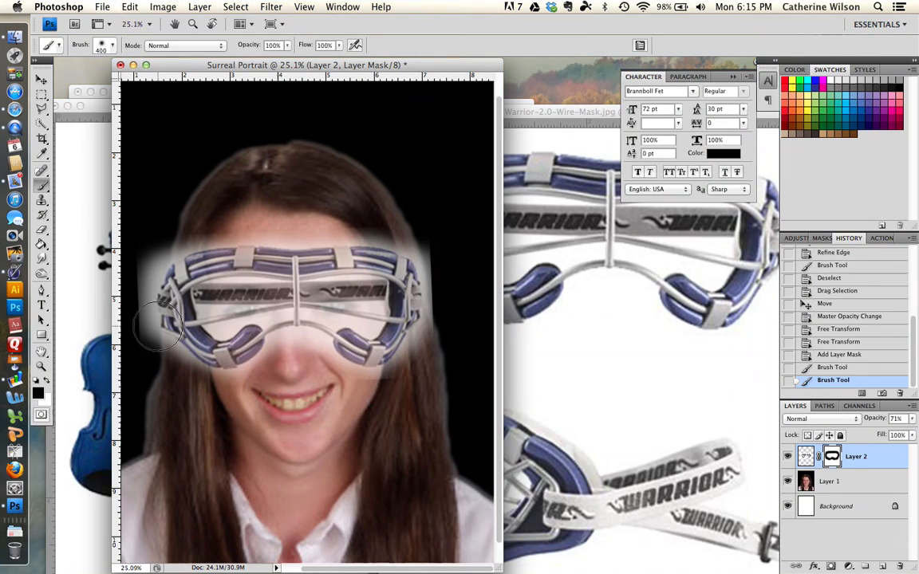
# Mask more closely around the left half of the goggles with a harder 100 px black brush, running one stroke across the nose pad.
pyautogui.click(40, 366)
pyautogui.moveTo(135, 215); pyautogui.dragTo(283, 371)
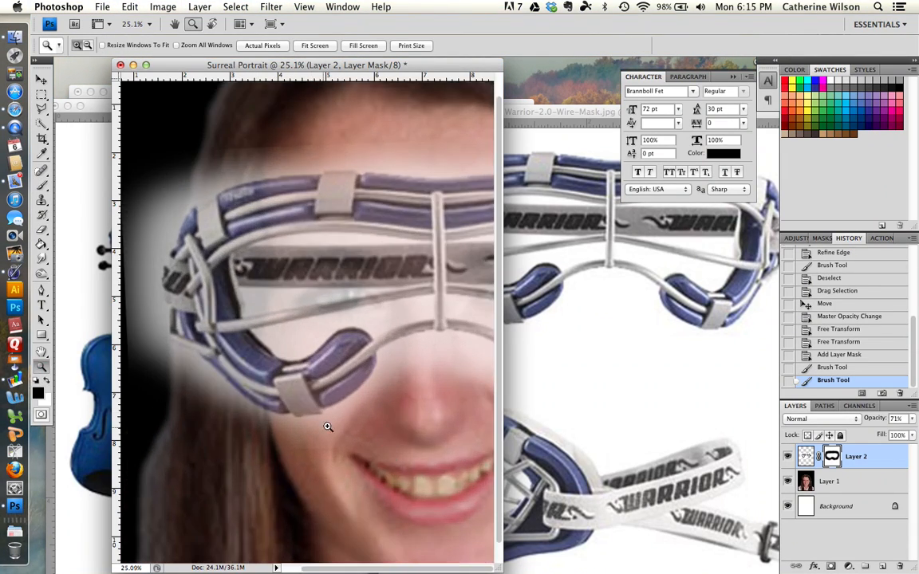
pyautogui.click(43, 186)
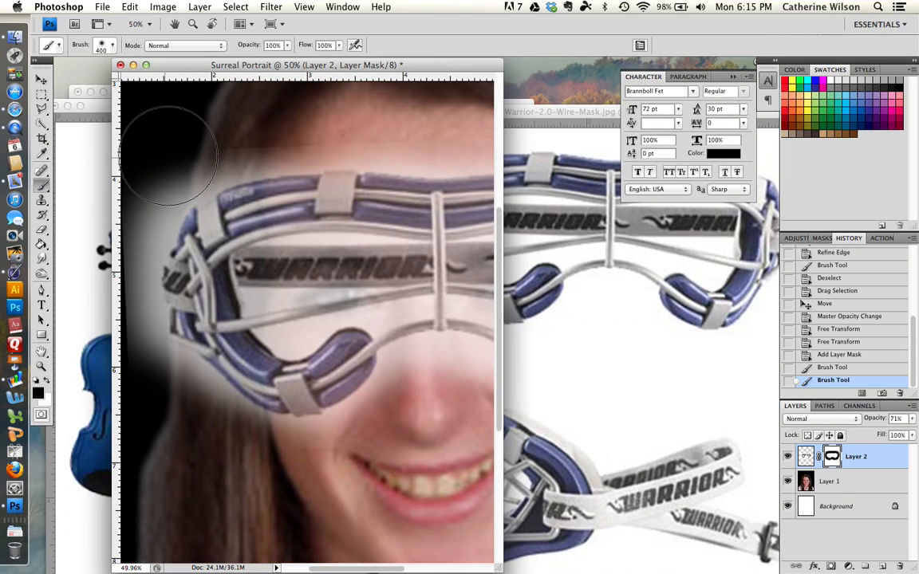
pyautogui.click(114, 45)
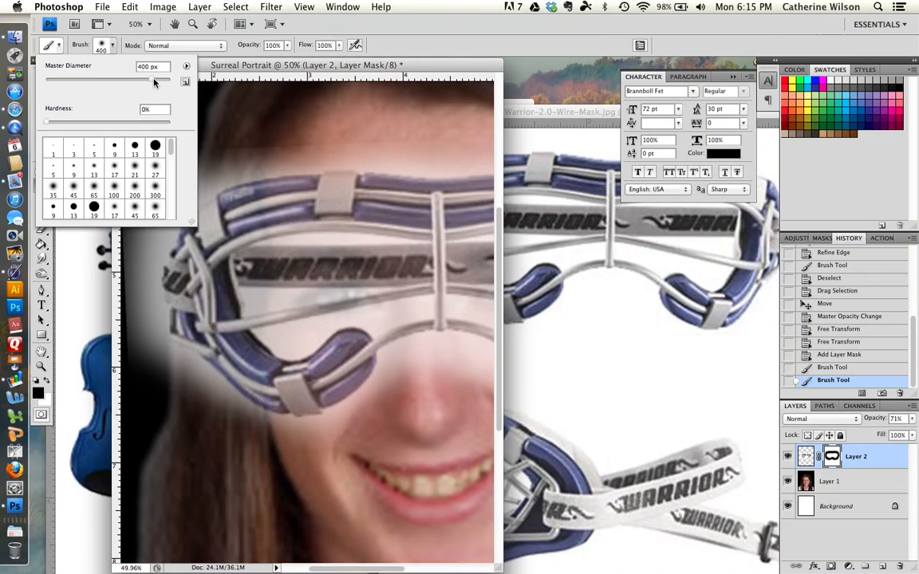
pyautogui.moveTo(114, 79); pyautogui.dragTo(108, 81)
pyautogui.moveTo(47, 125); pyautogui.dragTo(95, 123)
pyautogui.press('Return')
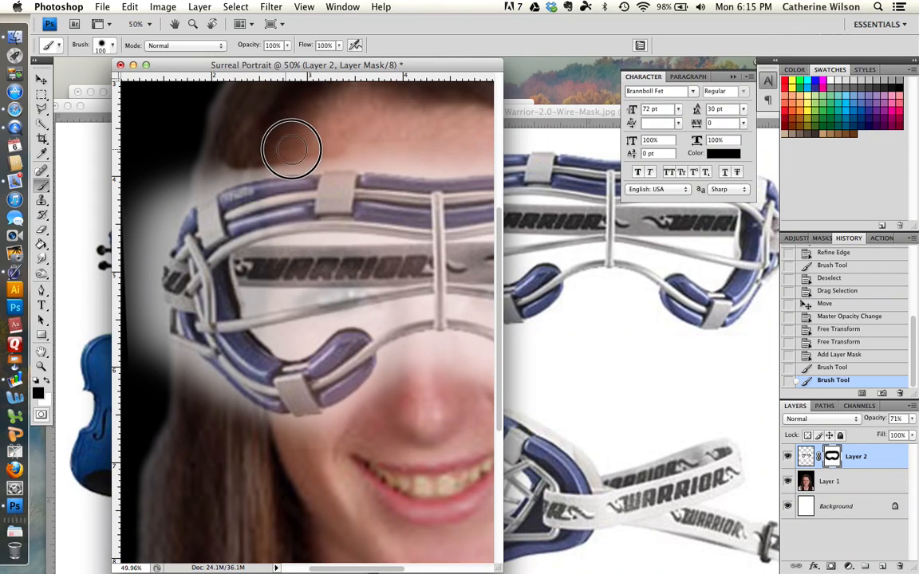
pyautogui.moveTo(291, 150)
pyautogui.mouseDown()
pyautogui.moveTo(297, 157)
pyautogui.moveTo(201, 164)
pyautogui.moveTo(143, 198)
pyautogui.moveTo(189, 168)
pyautogui.moveTo(139, 228)
pyautogui.moveTo(130, 312)
pyautogui.moveTo(150, 362)
pyautogui.moveTo(151, 348)
pyautogui.moveTo(202, 384)
pyautogui.moveTo(172, 390)
pyautogui.moveTo(201, 378)
pyautogui.moveTo(230, 405)
pyautogui.moveTo(288, 352)
pyautogui.moveTo(334, 281)
pyautogui.moveTo(342, 317)
pyautogui.mouseUp()
pyautogui.press('[')
pyautogui.press('[')
pyautogui.press('[')
pyautogui.press('[')
pyautogui.press('[')
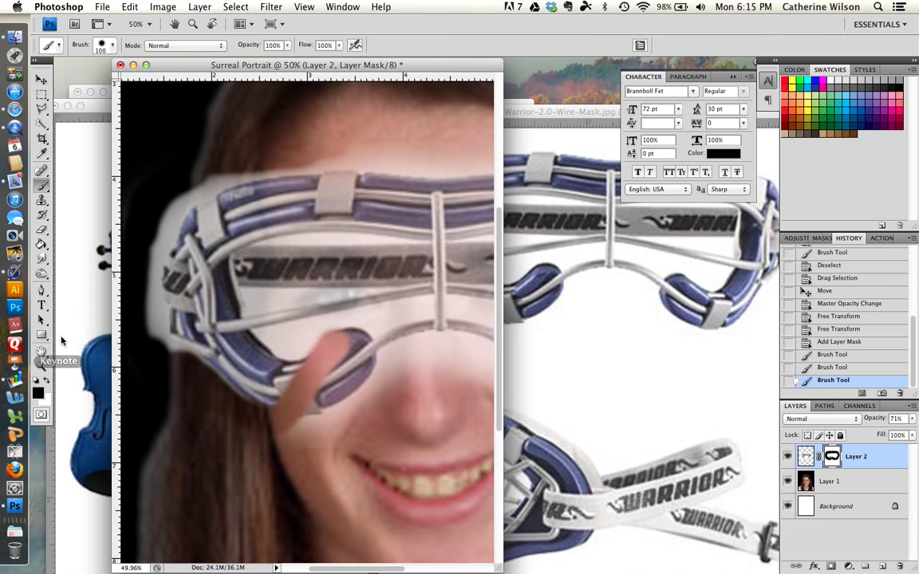
# Paint white on the mask to restore the hidden nose pad and a small spot beyond the goggles' upper-left corner, keeping the background colour black (000000).
pyautogui.click(46, 382)
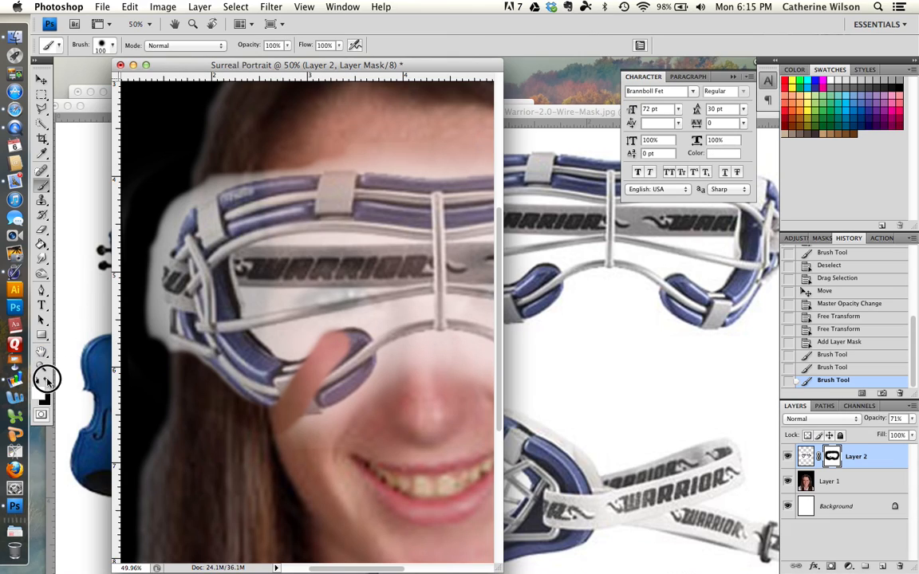
pyautogui.press(']')
pyautogui.press(']')
pyautogui.moveTo(358, 333)
pyautogui.mouseDown()
pyautogui.moveTo(294, 334)
pyautogui.moveTo(328, 343)
pyautogui.moveTo(332, 358)
pyautogui.moveTo(325, 371)
pyautogui.moveTo(272, 375)
pyautogui.moveTo(332, 375)
pyautogui.moveTo(264, 391)
pyautogui.moveTo(302, 396)
pyautogui.moveTo(279, 394)
pyautogui.moveTo(249, 349)
pyautogui.mouseUp()
pyautogui.moveTo(170, 184); pyautogui.dragTo(178, 182)
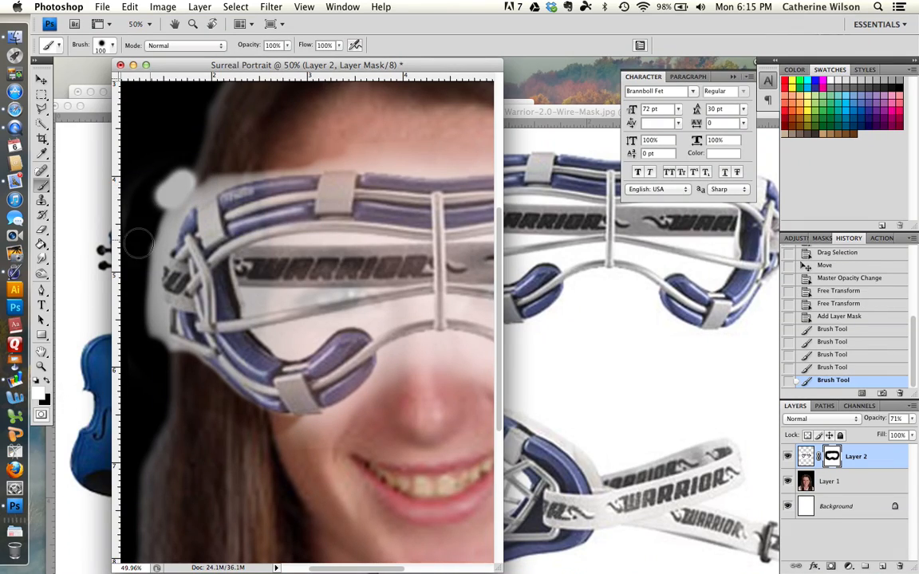
pyautogui.click(46, 401)
pyautogui.click(729, 175)
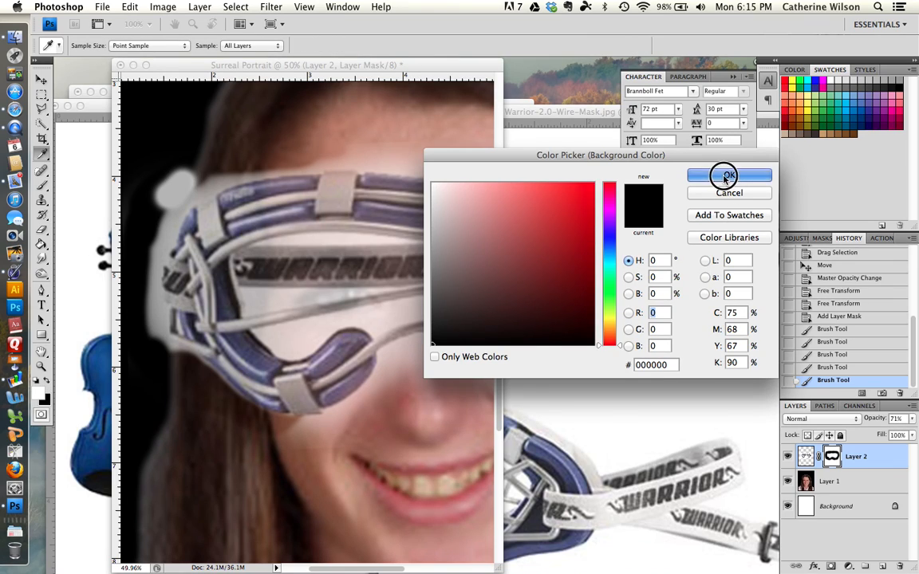
# Paint black on the goggles' mask to hide the white outside the left frame, below the nose bridge and inside the lower left lens.
pyautogui.click(47, 379)
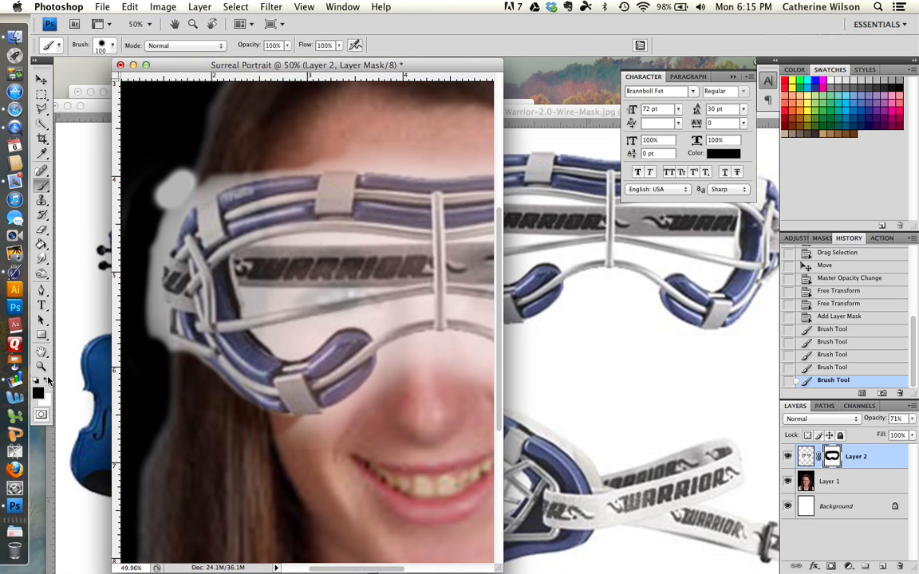
pyautogui.moveTo(165, 180)
pyautogui.mouseDown()
pyautogui.moveTo(176, 170)
pyautogui.moveTo(143, 262)
pyautogui.moveTo(144, 304)
pyautogui.moveTo(165, 357)
pyautogui.moveTo(209, 390)
pyautogui.mouseUp()
pyautogui.press(']')
pyautogui.press(']')
pyautogui.press(']')
pyautogui.moveTo(439, 363)
pyautogui.mouseDown()
pyautogui.moveTo(425, 348)
pyautogui.moveTo(406, 355)
pyautogui.moveTo(382, 394)
pyautogui.moveTo(359, 363)
pyautogui.moveTo(308, 374)
pyautogui.moveTo(335, 421)
pyautogui.moveTo(359, 412)
pyautogui.moveTo(391, 367)
pyautogui.moveTo(414, 358)
pyautogui.moveTo(449, 371)
pyautogui.moveTo(415, 407)
pyautogui.mouseUp()
pyautogui.moveTo(422, 309)
pyautogui.mouseDown()
pyautogui.moveTo(261, 333)
pyautogui.moveTo(295, 345)
pyautogui.moveTo(284, 348)
pyautogui.moveTo(321, 336)
pyautogui.moveTo(326, 321)
pyautogui.moveTo(248, 299)
pyautogui.moveTo(306, 298)
pyautogui.moveTo(250, 295)
pyautogui.mouseUp()
# Mask out the printed strap and remaining white inside the left lens and beside the centre bar with 45 and 90 px black brushes.
pyautogui.press('[')
pyautogui.press('[')
pyautogui.press('[')
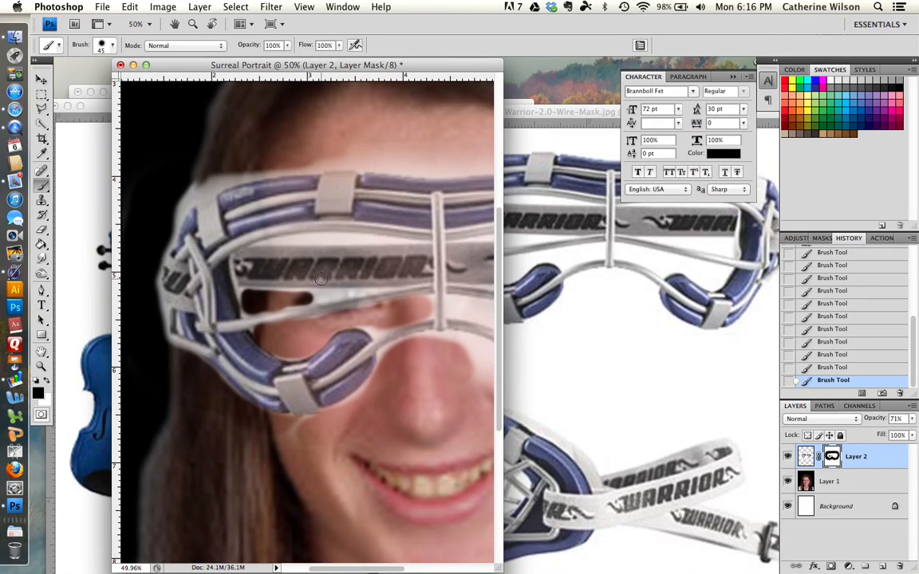
pyautogui.moveTo(349, 270)
pyautogui.mouseDown()
pyautogui.moveTo(289, 262)
pyautogui.moveTo(348, 252)
pyautogui.moveTo(287, 247)
pyautogui.moveTo(256, 255)
pyautogui.moveTo(242, 273)
pyautogui.moveTo(271, 285)
pyautogui.moveTo(346, 271)
pyautogui.moveTo(330, 283)
pyautogui.moveTo(312, 283)
pyautogui.moveTo(409, 261)
pyautogui.moveTo(312, 244)
pyautogui.moveTo(381, 248)
pyautogui.moveTo(376, 253)
pyautogui.mouseUp()
pyautogui.hscroll(5, 375, 267)
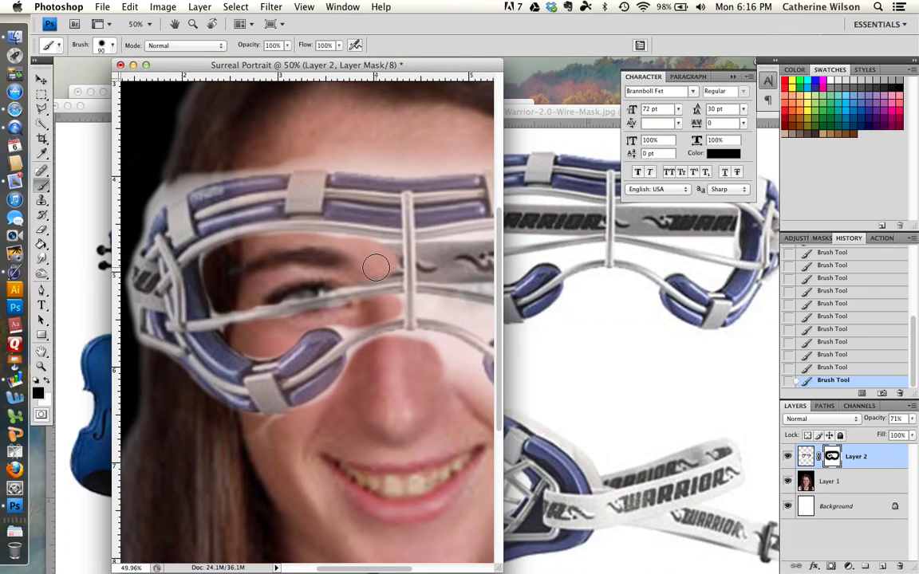
pyautogui.moveTo(376, 258)
pyautogui.mouseDown()
pyautogui.moveTo(388, 273)
pyautogui.moveTo(430, 262)
pyautogui.moveTo(377, 308)
pyautogui.moveTo(397, 307)
pyautogui.moveTo(401, 342)
pyautogui.mouseUp()
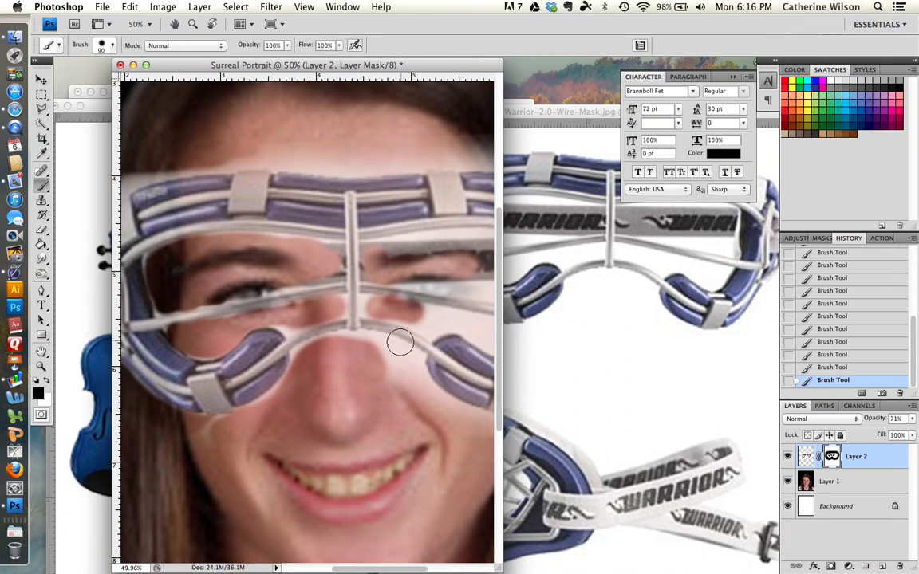
# Hide the white haze under the nose bridge, around the goggles' right outer frame and along the forehead with a 90 px black brush.
pyautogui.moveTo(322, 350)
pyautogui.mouseDown()
pyautogui.moveTo(369, 338)
pyautogui.moveTo(388, 344)
pyautogui.moveTo(409, 363)
pyautogui.moveTo(402, 375)
pyautogui.moveTo(409, 382)
pyautogui.mouseUp()
pyautogui.hscroll(5, 343, 358)
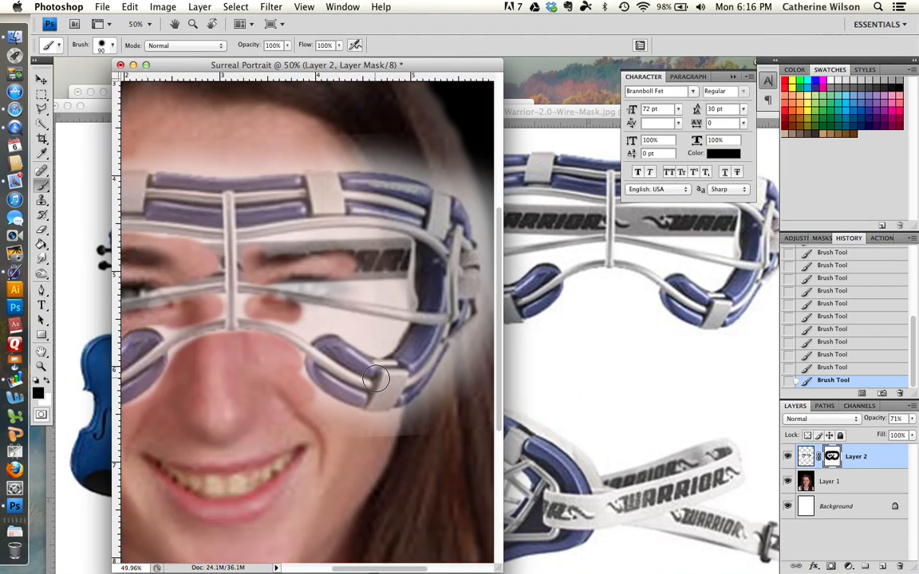
pyautogui.moveTo(359, 177)
pyautogui.mouseDown()
pyautogui.moveTo(373, 254)
pyautogui.moveTo(363, 338)
pyautogui.moveTo(369, 317)
pyautogui.moveTo(334, 345)
pyautogui.moveTo(320, 375)
pyautogui.moveTo(344, 385)
pyautogui.moveTo(310, 396)
pyautogui.moveTo(275, 428)
pyautogui.moveTo(223, 435)
pyautogui.moveTo(183, 406)
pyautogui.moveTo(211, 422)
pyautogui.moveTo(272, 428)
pyautogui.moveTo(323, 388)
pyautogui.moveTo(357, 328)
pyautogui.moveTo(369, 281)
pyautogui.moveTo(358, 189)
pyautogui.moveTo(307, 146)
pyautogui.moveTo(344, 191)
pyautogui.moveTo(359, 232)
pyautogui.moveTo(363, 304)
pyautogui.moveTo(368, 248)
pyautogui.moveTo(318, 159)
pyautogui.moveTo(261, 148)
pyautogui.moveTo(241, 154)
pyautogui.moveTo(287, 169)
pyautogui.moveTo(312, 164)
pyautogui.moveTo(324, 181)
pyautogui.moveTo(213, 143)
pyautogui.moveTo(158, 158)
pyautogui.moveTo(220, 159)
pyautogui.mouseUp()
pyautogui.hscroll(-3, 247, 155)
pyautogui.hscroll(-10, 247, 154)
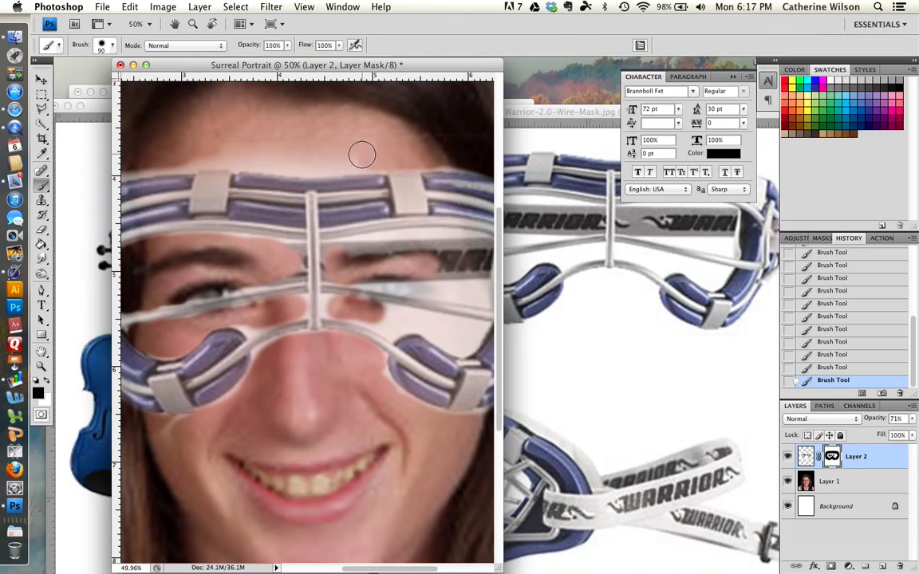
pyautogui.moveTo(329, 147)
pyautogui.mouseDown()
pyautogui.moveTo(264, 132)
pyautogui.moveTo(376, 144)
pyautogui.moveTo(197, 140)
pyautogui.moveTo(183, 148)
pyautogui.moveTo(265, 163)
pyautogui.moveTo(349, 156)
pyautogui.moveTo(346, 170)
pyautogui.mouseUp()
# Clear the strap and white from the right lens and its outer lower edge, reducing the black brush from 90 to 60 px.
pyautogui.moveTo(446, 254)
pyautogui.mouseDown()
pyautogui.moveTo(357, 259)
pyautogui.moveTo(427, 246)
pyautogui.moveTo(399, 245)
pyautogui.moveTo(335, 255)
pyautogui.moveTo(416, 244)
pyautogui.moveTo(456, 250)
pyautogui.moveTo(376, 275)
pyautogui.moveTo(468, 284)
pyautogui.moveTo(358, 272)
pyautogui.mouseUp()
pyautogui.hscroll(5, 372, 272)
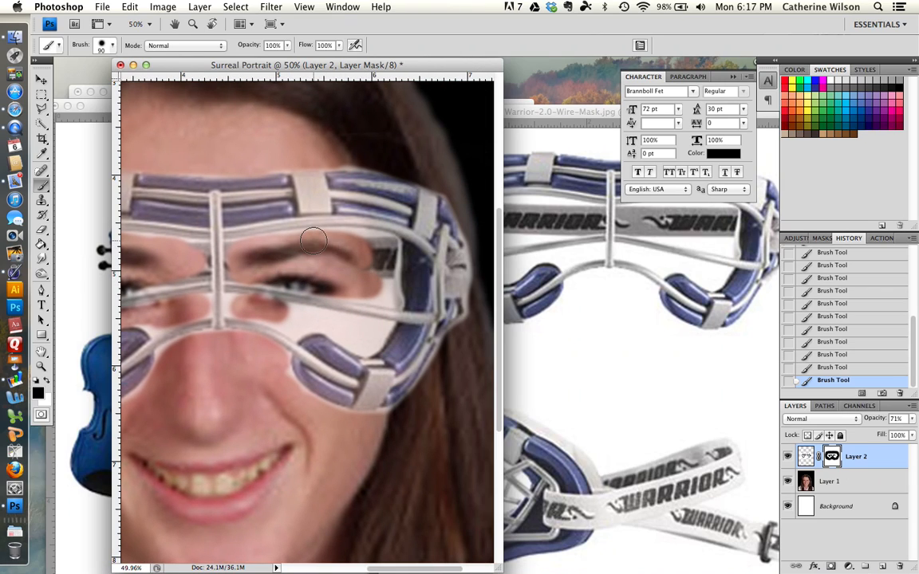
pyautogui.moveTo(312, 241)
pyautogui.mouseDown()
pyautogui.moveTo(394, 248)
pyautogui.moveTo(392, 272)
pyautogui.moveTo(381, 276)
pyautogui.moveTo(392, 294)
pyautogui.moveTo(343, 264)
pyautogui.mouseUp()
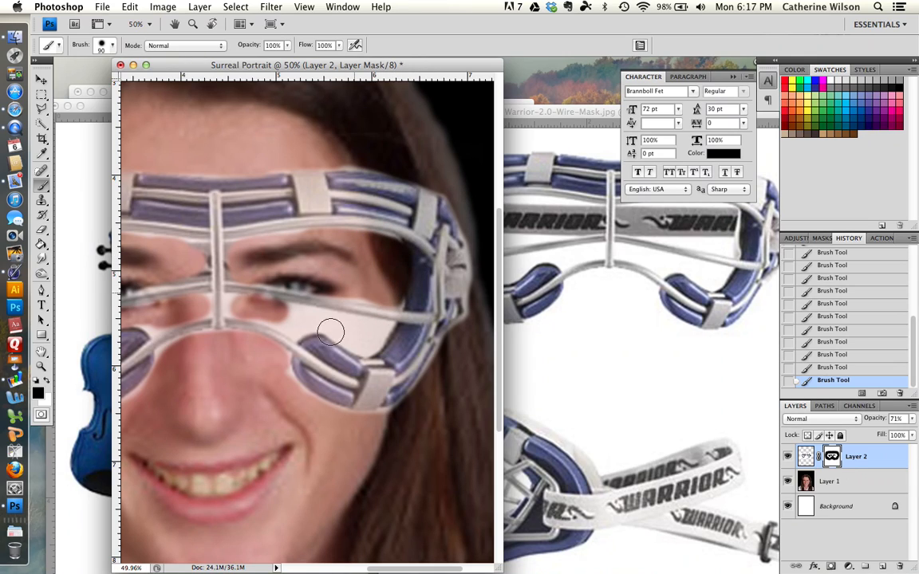
pyautogui.moveTo(331, 331)
pyautogui.mouseDown()
pyautogui.moveTo(376, 332)
pyautogui.moveTo(296, 319)
pyautogui.mouseUp()
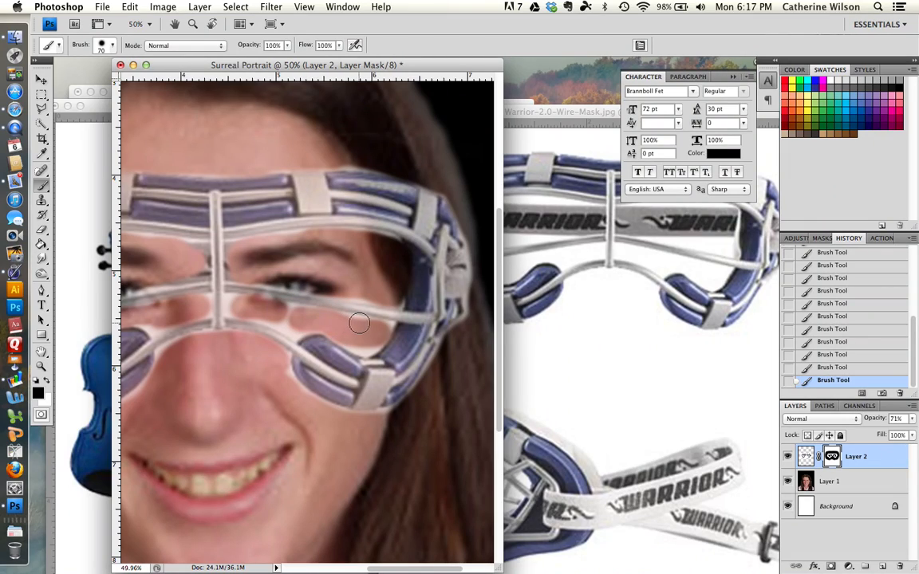
pyautogui.moveTo(379, 324)
pyautogui.mouseDown()
pyautogui.moveTo(368, 348)
pyautogui.moveTo(356, 334)
pyautogui.moveTo(285, 322)
pyautogui.moveTo(285, 312)
pyautogui.moveTo(289, 344)
pyautogui.moveTo(279, 365)
pyautogui.moveTo(320, 407)
pyautogui.moveTo(377, 415)
pyautogui.mouseUp()
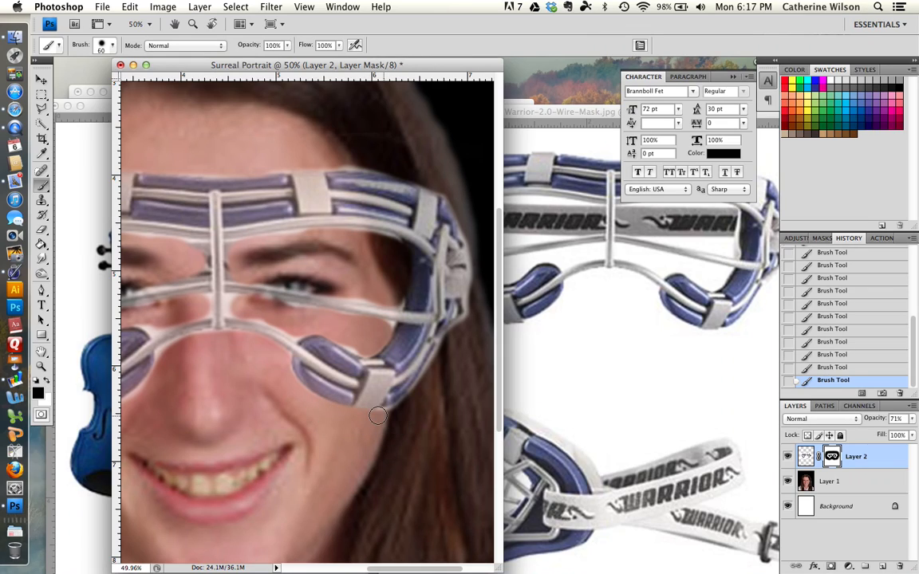
pyautogui.moveTo(470, 302)
pyautogui.mouseDown()
pyautogui.moveTo(475, 312)
pyautogui.moveTo(416, 396)
pyautogui.moveTo(380, 411)
pyautogui.mouseUp()
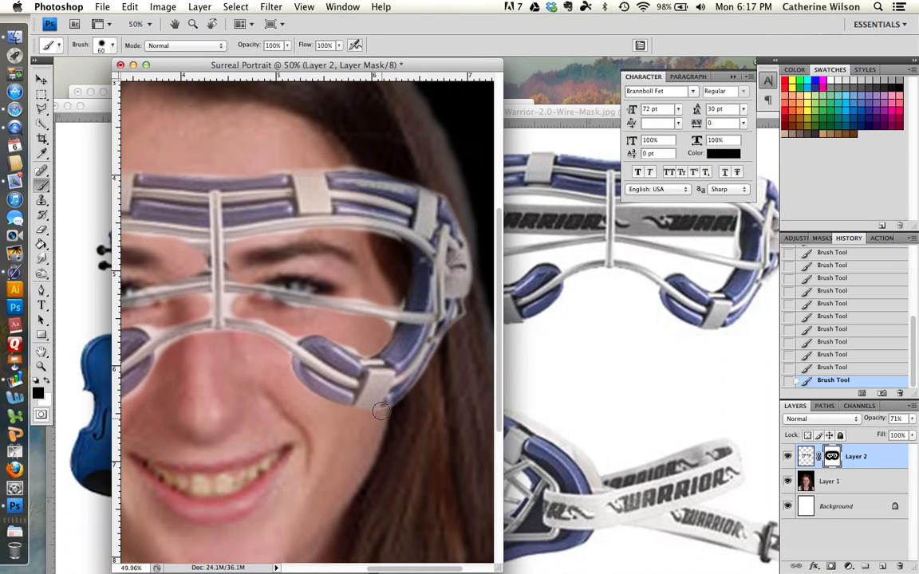
# Refine the mask around the centre bar, right lens wires and nose pads with a 35 px brush, finishing in black.
pyautogui.hscroll(-5, 324, 306)
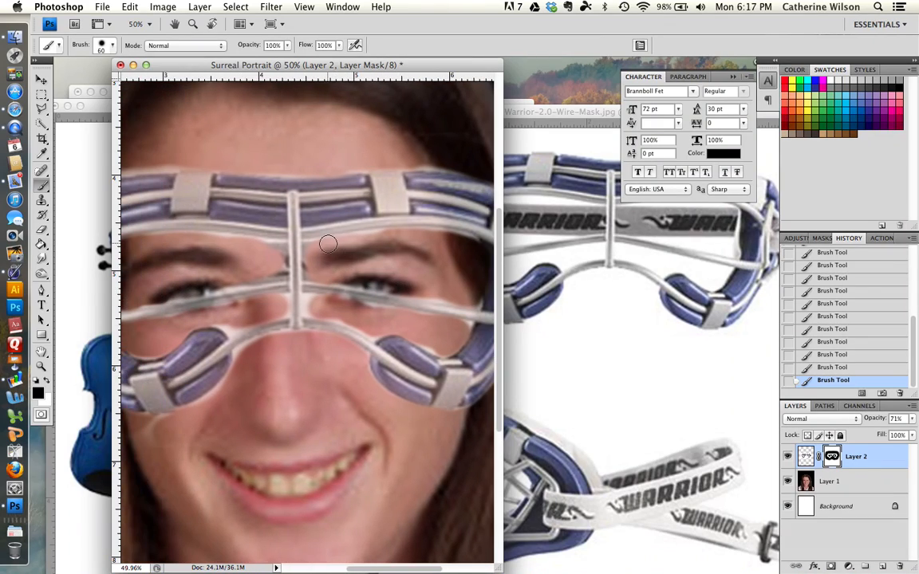
pyautogui.moveTo(313, 248)
pyautogui.mouseDown()
pyautogui.moveTo(392, 238)
pyautogui.moveTo(463, 243)
pyautogui.moveTo(473, 249)
pyautogui.moveTo(472, 288)
pyautogui.moveTo(430, 284)
pyautogui.moveTo(309, 246)
pyautogui.moveTo(306, 273)
pyautogui.moveTo(473, 301)
pyautogui.mouseUp()
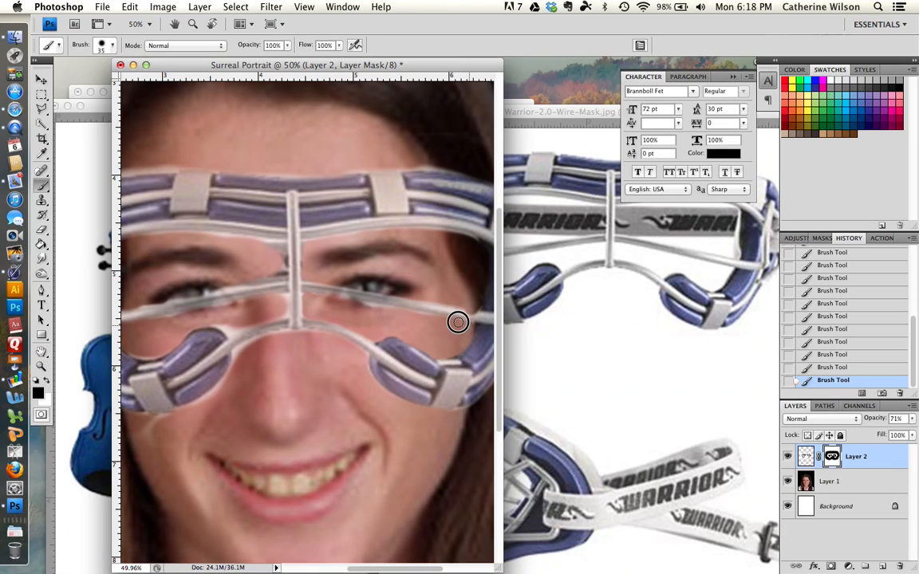
pyautogui.moveTo(456, 321)
pyautogui.mouseDown()
pyautogui.moveTo(352, 304)
pyautogui.moveTo(468, 325)
pyautogui.mouseUp()
pyautogui.press('x')
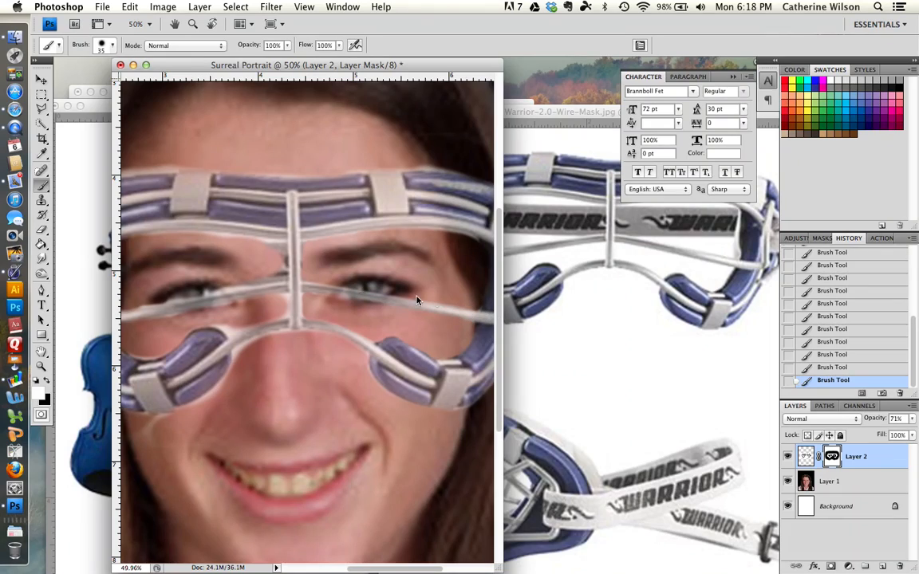
pyautogui.click(48, 380)
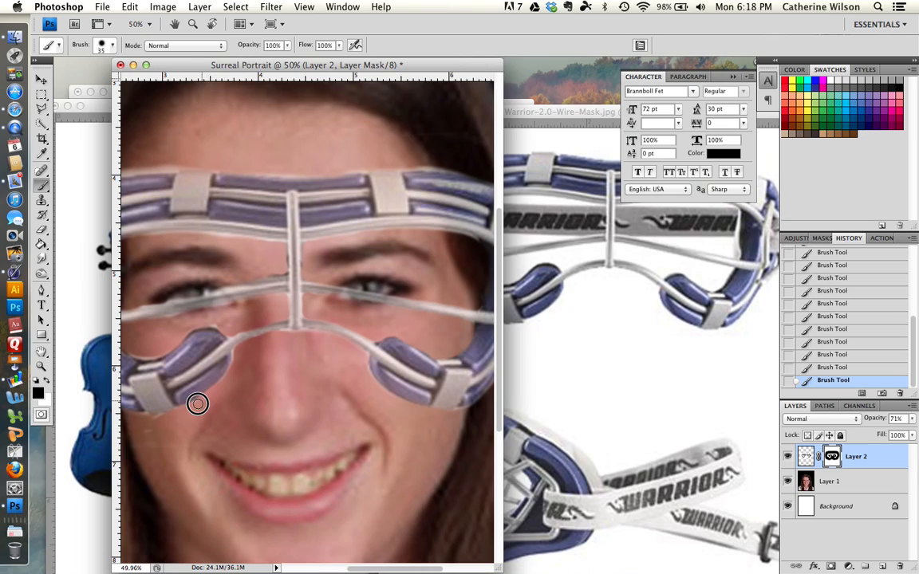
# Trim the white fringe along the goggles' left outer edge with the 35 px black brush, and touch up the frame edge in white.
pyautogui.hscroll(-6, 238, 367)
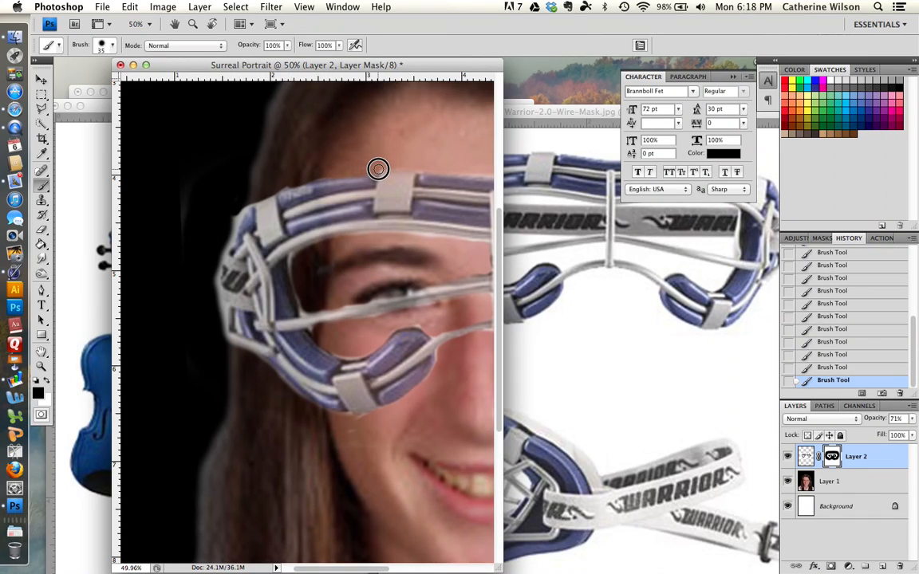
pyautogui.moveTo(275, 187)
pyautogui.mouseDown()
pyautogui.moveTo(234, 221)
pyautogui.moveTo(221, 254)
pyautogui.moveTo(223, 336)
pyautogui.moveTo(341, 413)
pyautogui.mouseUp()
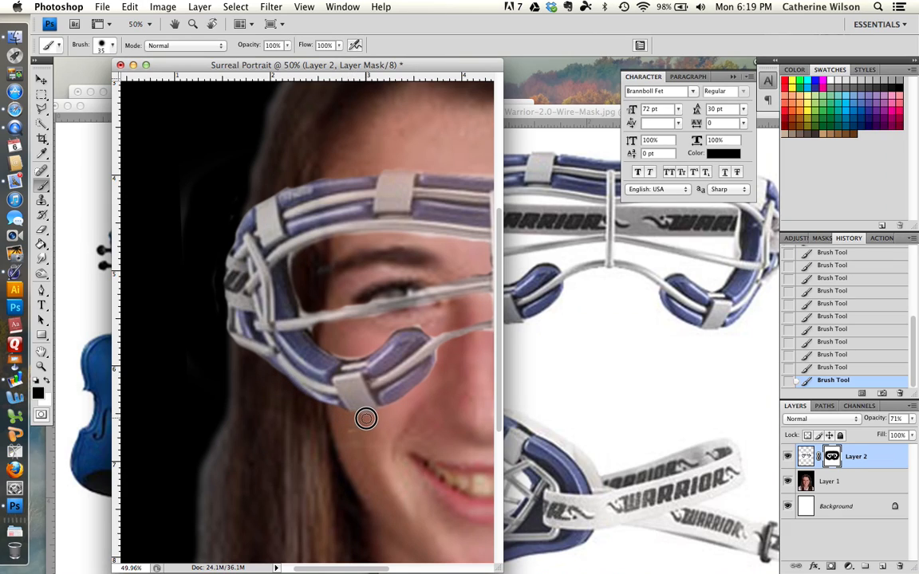
pyautogui.click(48, 380)
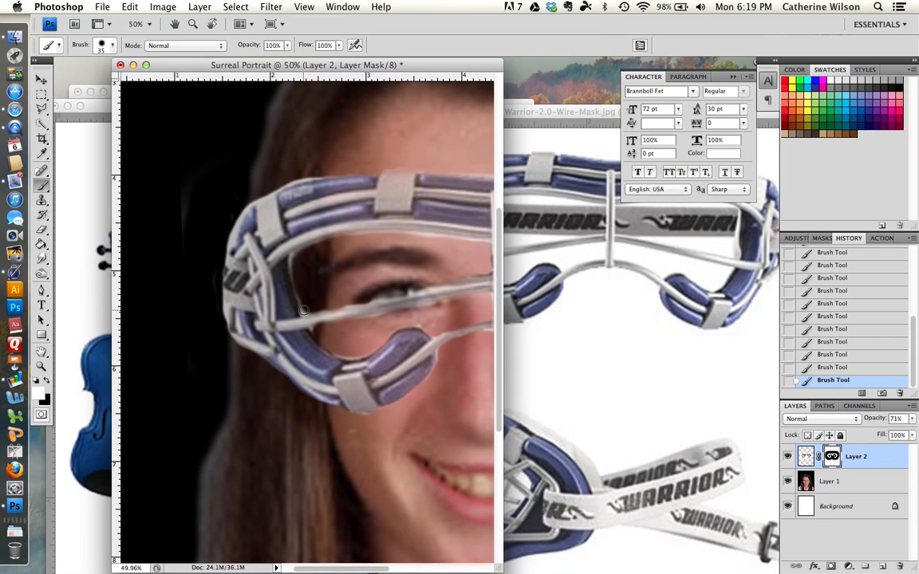
# Mask the pale edge along the upper side of the left lens's horizontal wire with the 35 px black brush.
pyautogui.hscroll(5, 207, 287)
pyautogui.hscroll(3, 182, 253)
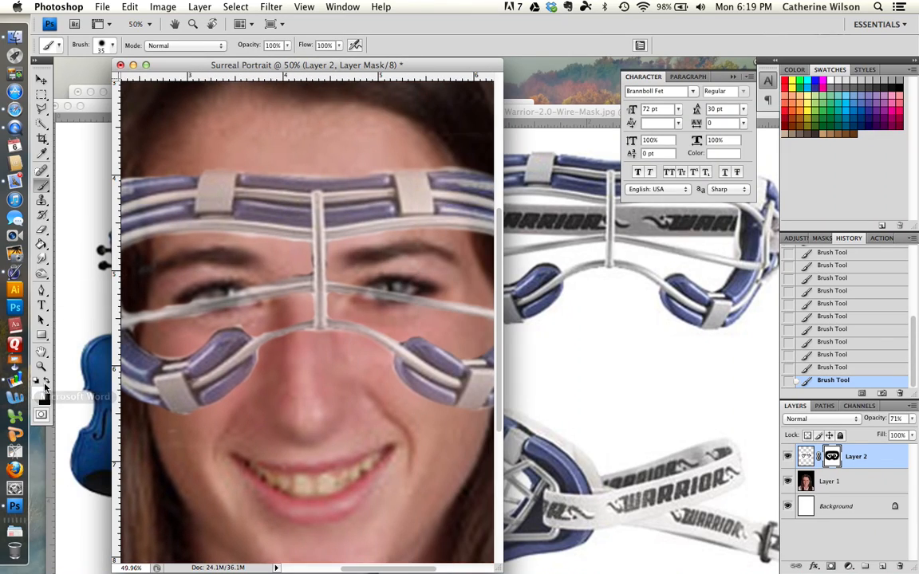
pyautogui.click(46, 382)
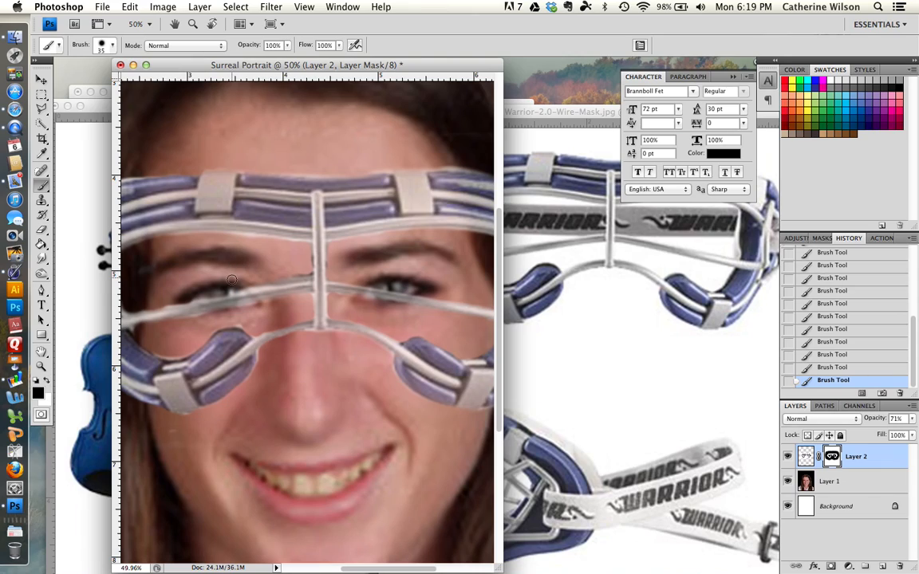
pyautogui.moveTo(237, 287)
pyautogui.mouseDown()
pyautogui.moveTo(253, 287)
pyautogui.moveTo(228, 293)
pyautogui.moveTo(273, 281)
pyautogui.mouseUp()
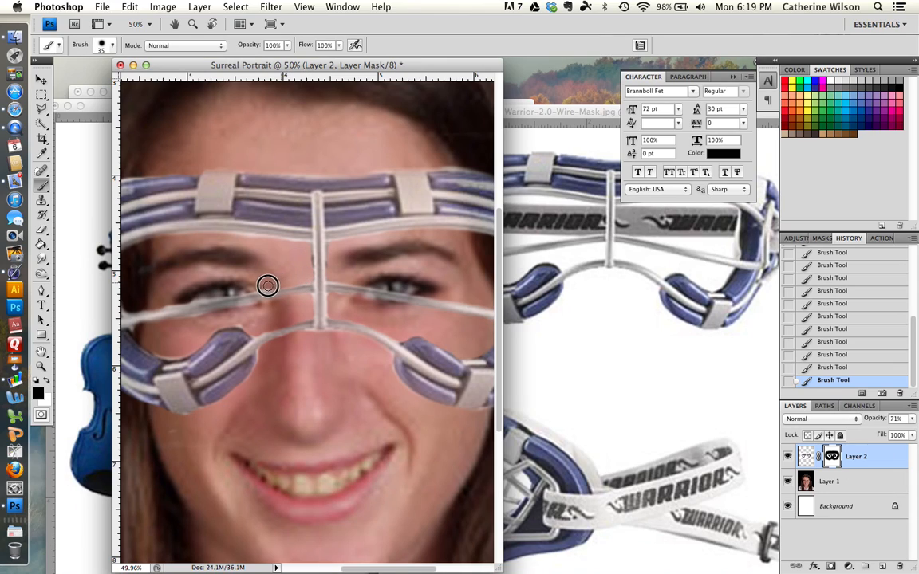
pyautogui.moveTo(267, 285); pyautogui.dragTo(132, 310)
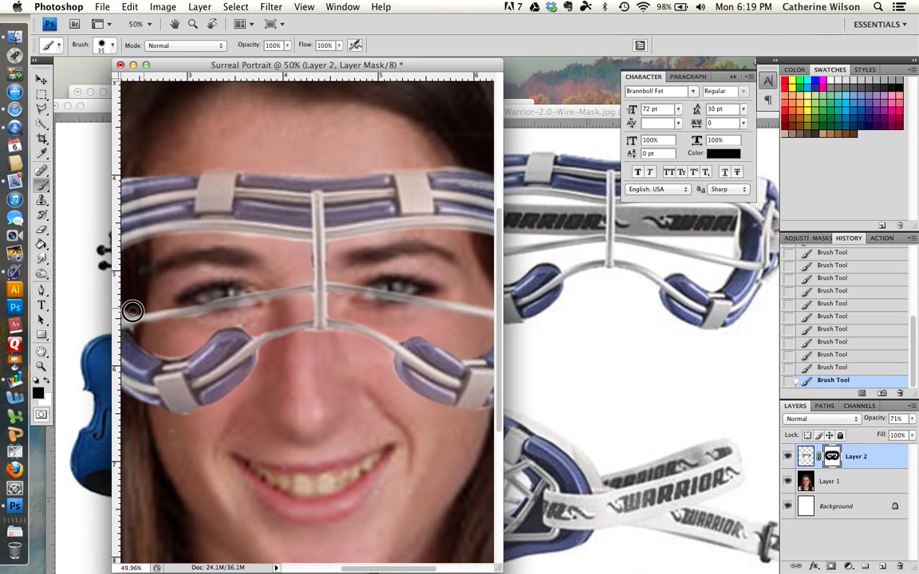
# Raise the goggles layer's opacity to 100%.
pyautogui.scroll(-1, 423, 296)
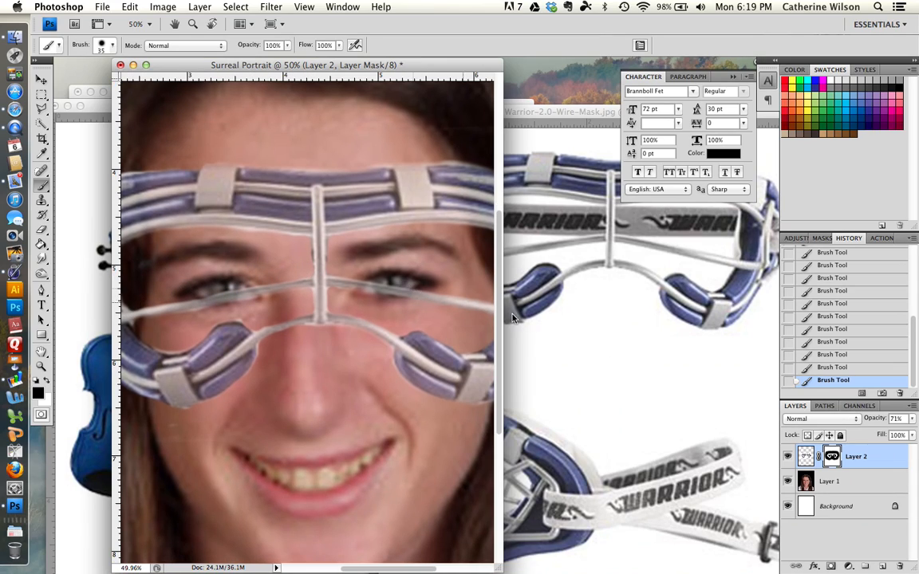
pyautogui.click(912, 421)
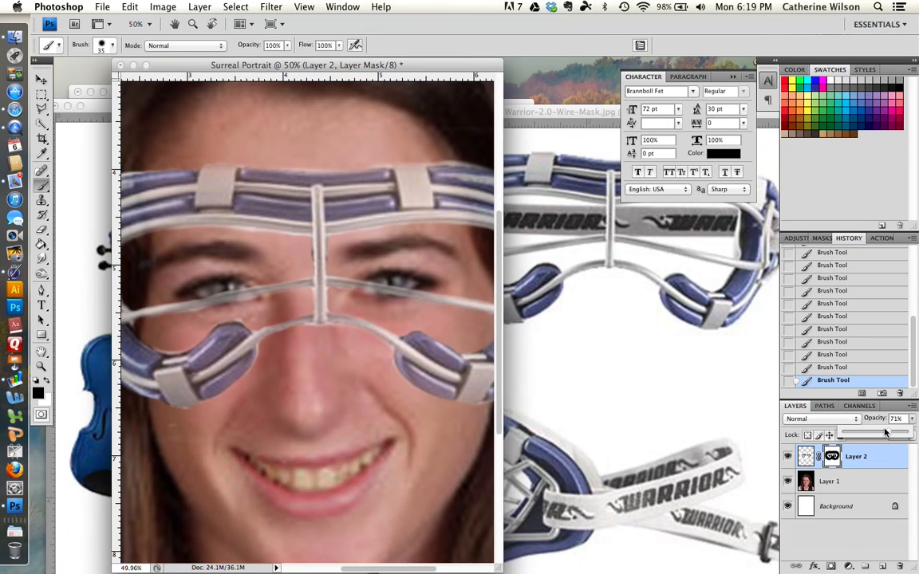
pyautogui.moveTo(905, 431); pyautogui.dragTo(907, 432)
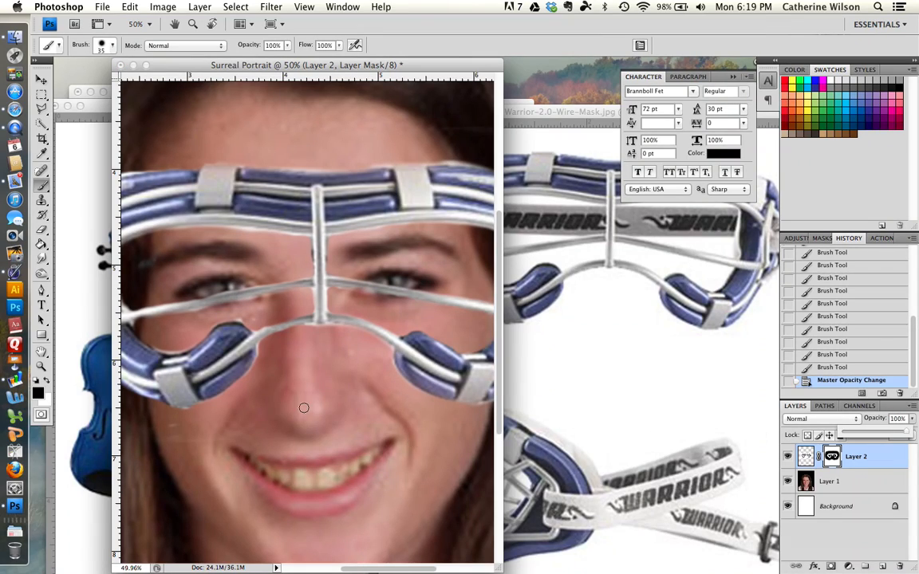
# Clean the leftover white from the left outer frame, nose pad and inner lens edge by painting black on the mask at 35 px.
pyautogui.hscroll(-5, 255, 195)
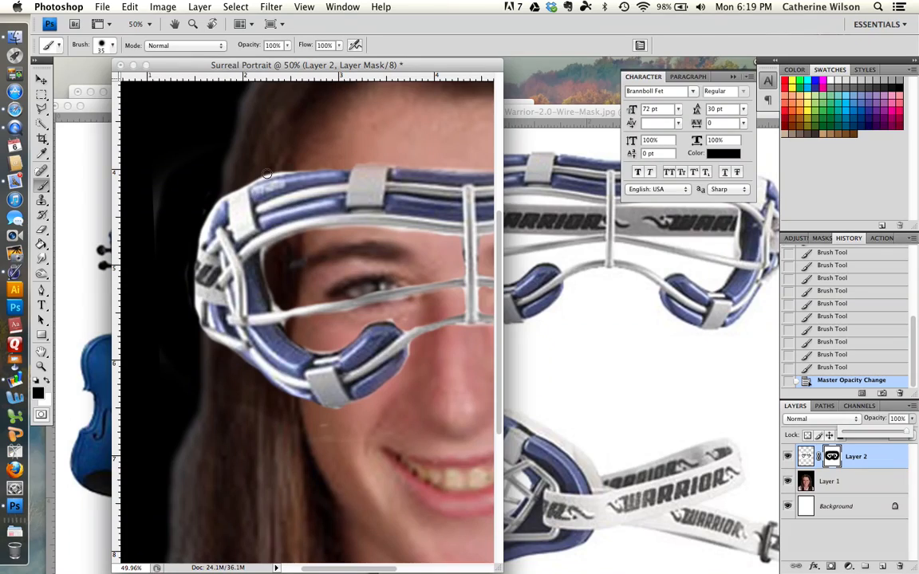
pyautogui.moveTo(284, 166)
pyautogui.mouseDown()
pyautogui.moveTo(255, 173)
pyautogui.moveTo(289, 171)
pyautogui.moveTo(226, 193)
pyautogui.moveTo(200, 225)
pyautogui.moveTo(183, 292)
pyautogui.moveTo(220, 351)
pyautogui.mouseUp()
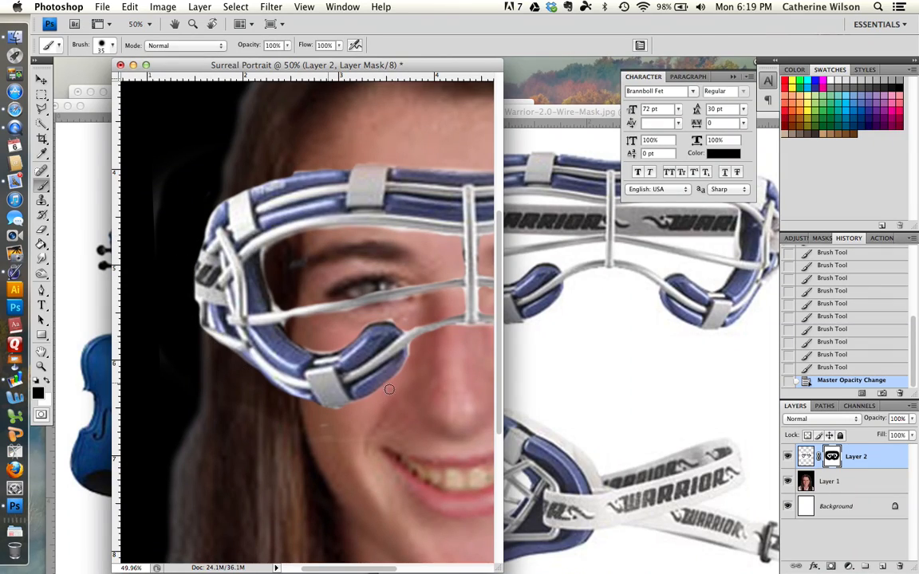
pyautogui.moveTo(389, 389)
pyautogui.mouseDown()
pyautogui.moveTo(422, 349)
pyautogui.moveTo(411, 319)
pyautogui.mouseUp()
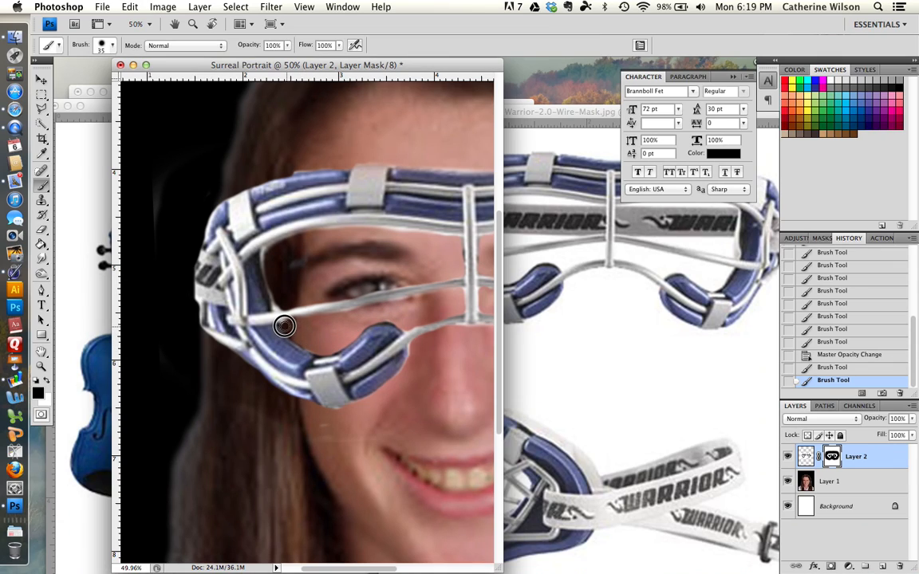
pyautogui.moveTo(286, 325); pyautogui.dragTo(295, 246)
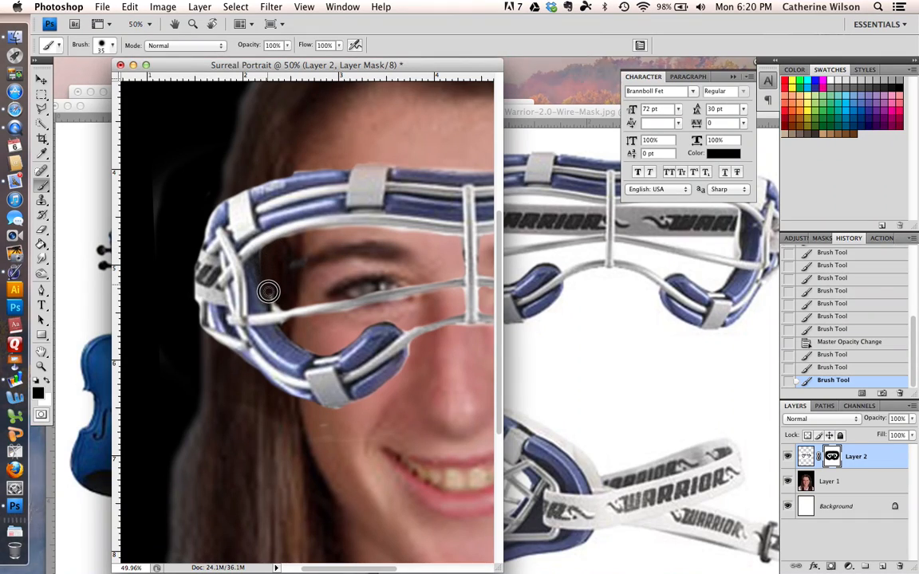
pyautogui.moveTo(280, 305); pyautogui.dragTo(274, 308)
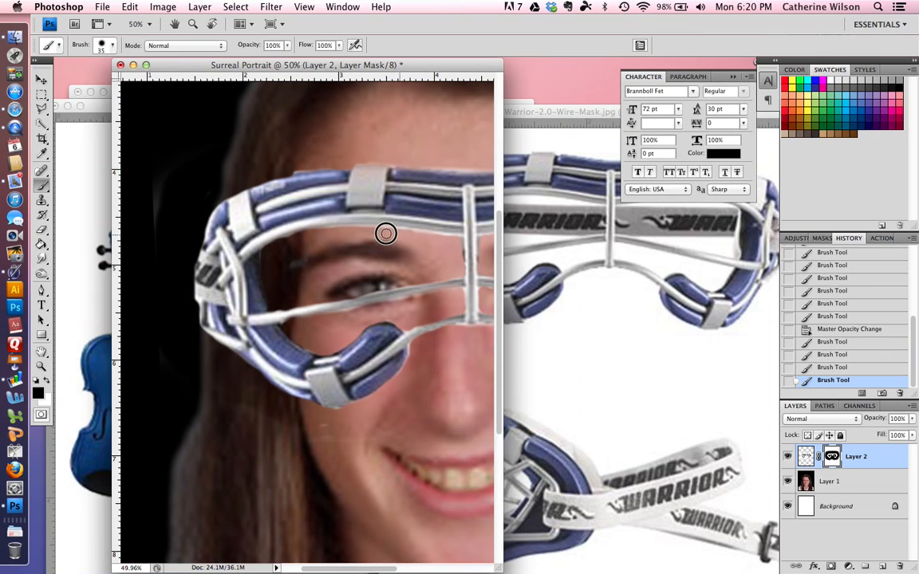
# Remove the white traces under the right lens's top rim, below the nose bridge and beside the centre bar with the black brush.
pyautogui.hscroll(8, 384, 232)
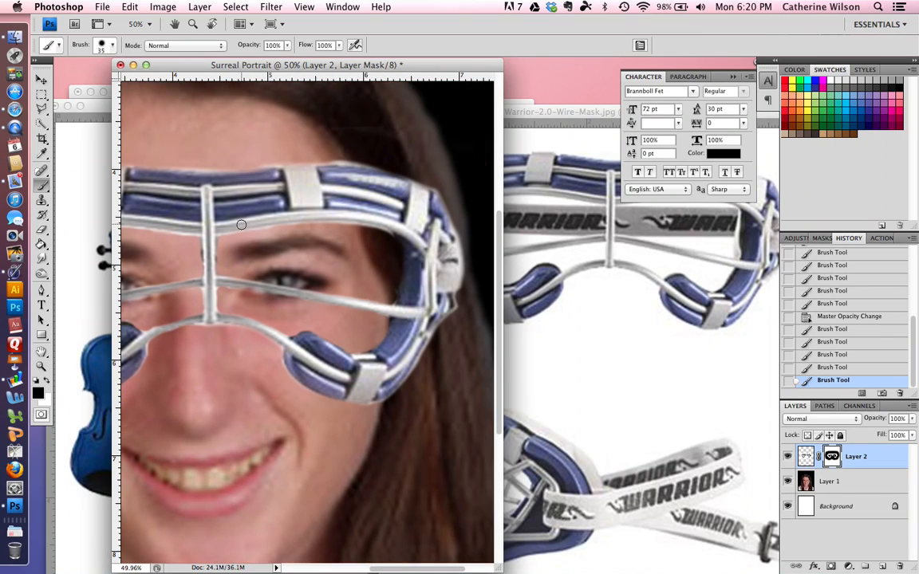
pyautogui.moveTo(224, 241); pyautogui.dragTo(330, 235)
pyautogui.moveTo(200, 332); pyautogui.dragTo(227, 332)
pyautogui.click(221, 290)
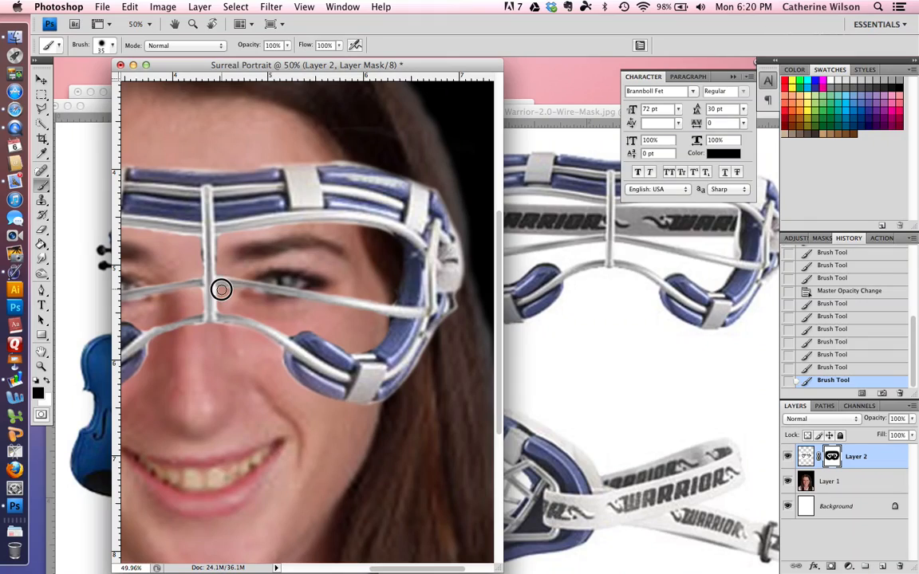
# Fit the whole portrait in view and apply the layer mask to the goggles layer.
pyautogui.press('super+0')
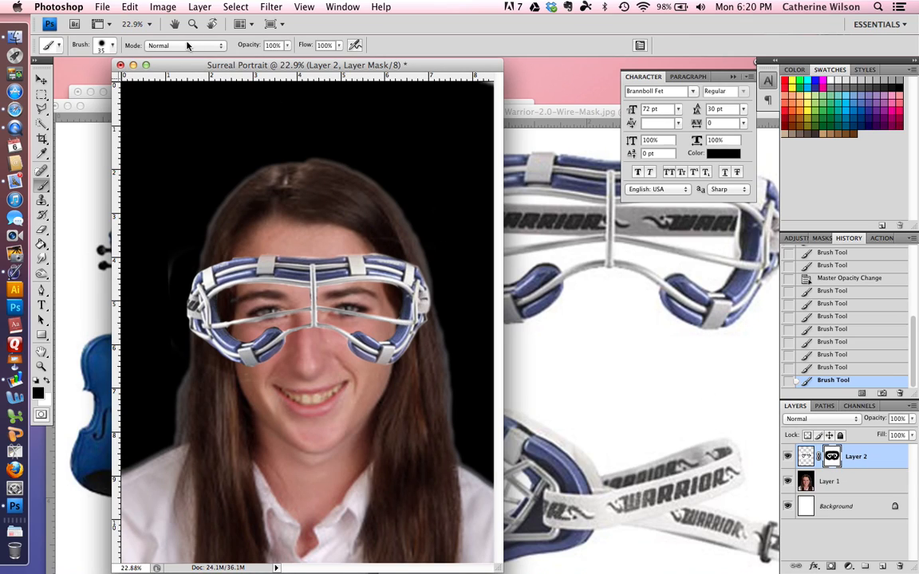
pyautogui.click(199, 7)
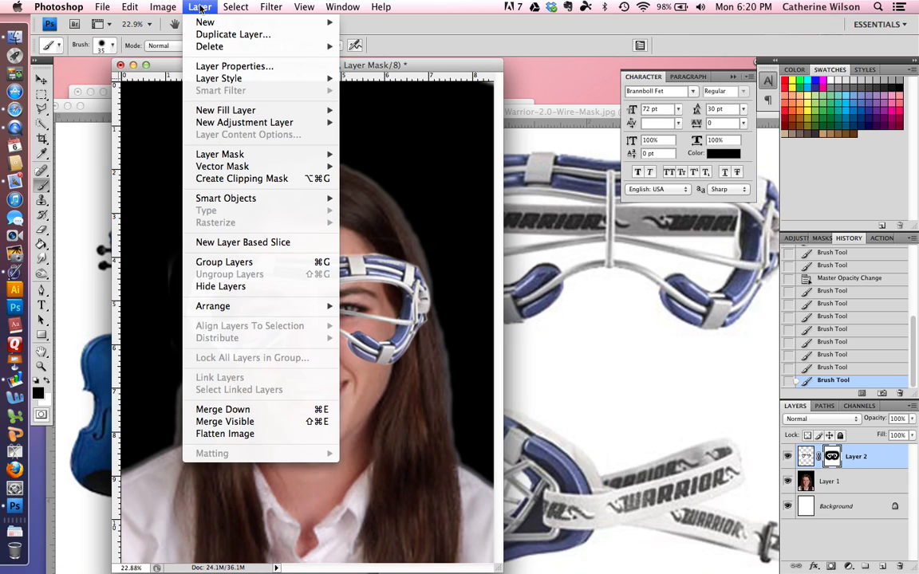
pyautogui.moveTo(222, 81)
pyautogui.moveTo(287, 154)
pyautogui.click(367, 224)
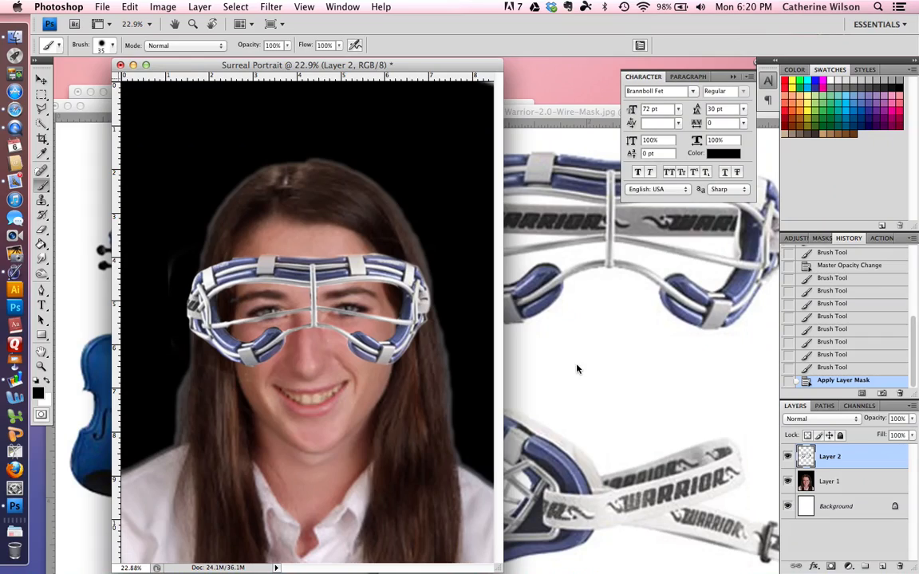
pyautogui.doubleClick(866, 463)
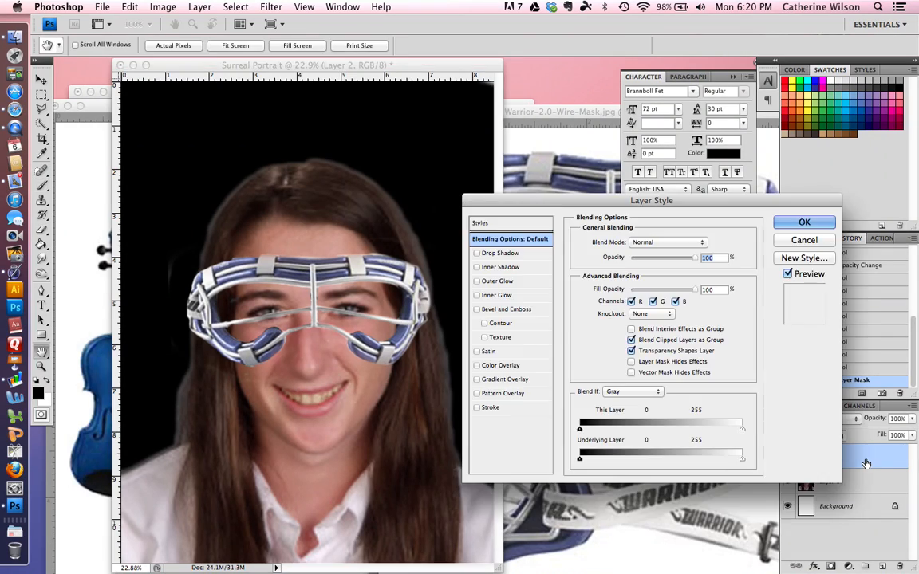
pyautogui.click(503, 253)
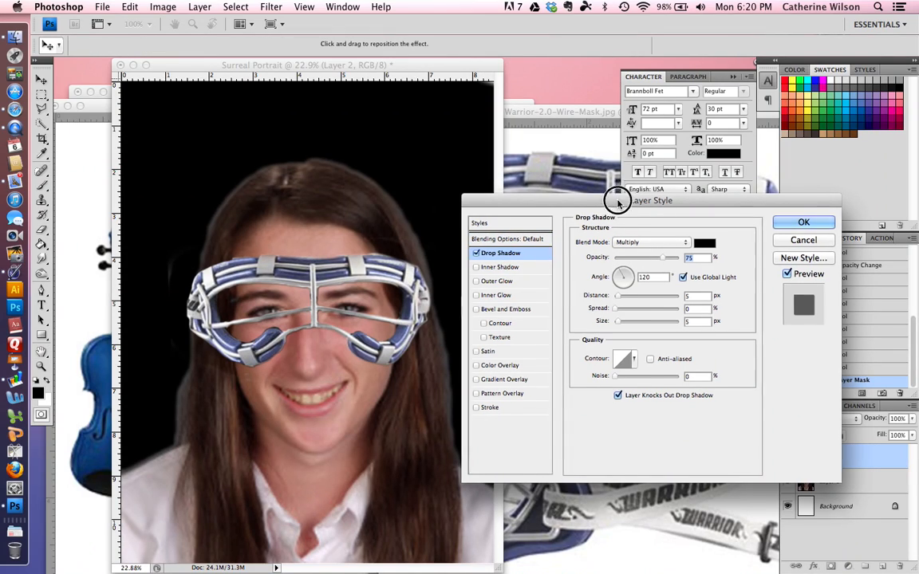
pyautogui.moveTo(619, 199); pyautogui.dragTo(611, 103)
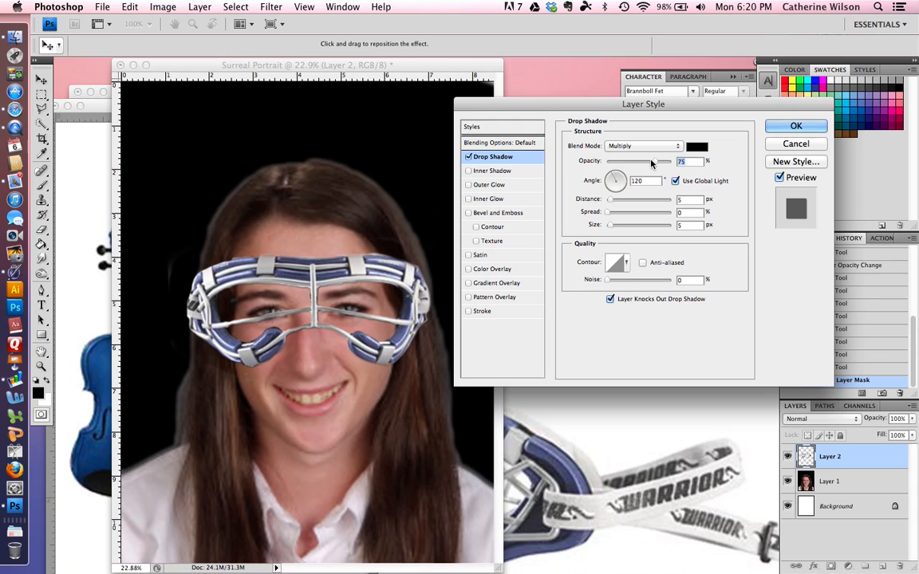
pyautogui.moveTo(653, 160)
pyautogui.mouseDown()
pyautogui.moveTo(632, 164)
pyautogui.moveTo(656, 160)
pyautogui.mouseUp()
pyautogui.moveTo(609, 199)
pyautogui.mouseDown()
pyautogui.moveTo(622, 199)
pyautogui.moveTo(606, 215)
pyautogui.mouseUp()
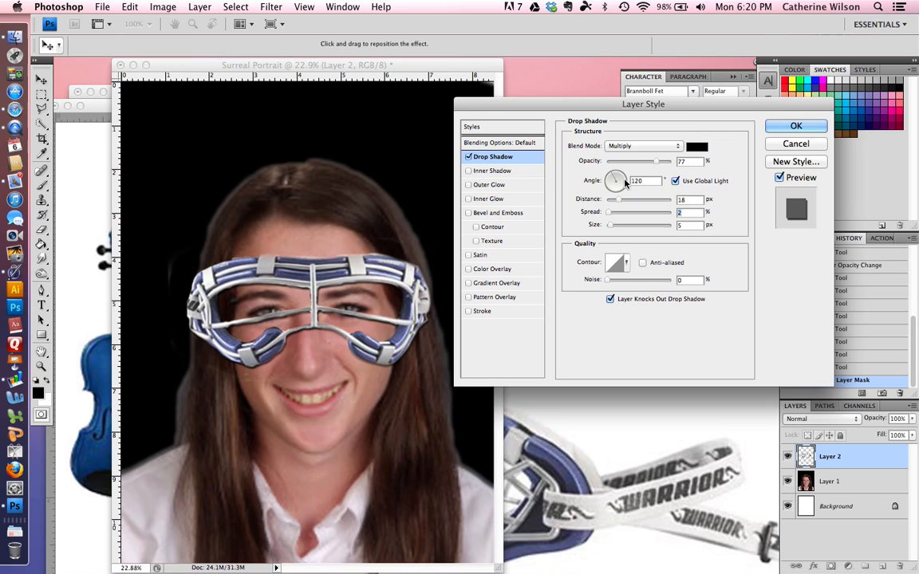
pyautogui.click(777, 143)
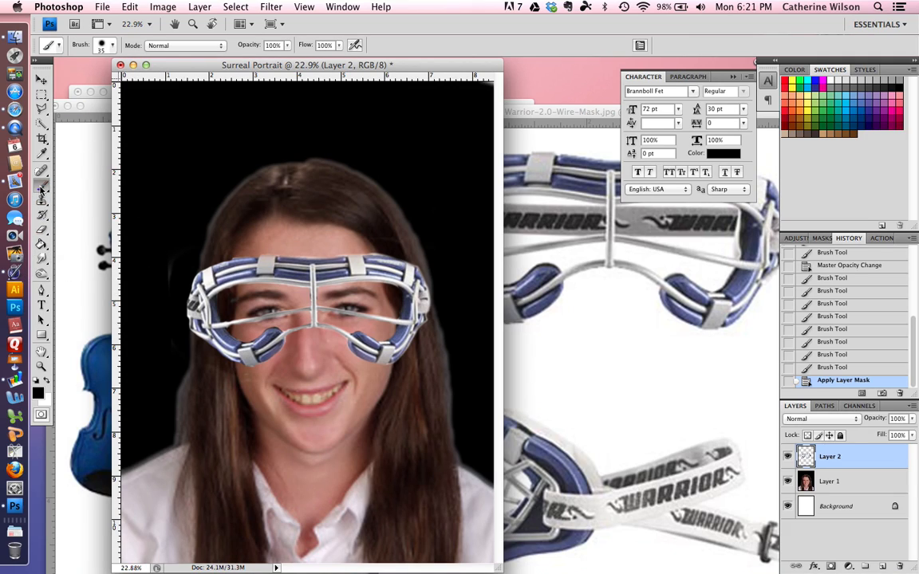
# Erase the stray specks inside and around the goggles with the 90 px eraser, temporarily hiding the portrait layer to find them.
pyautogui.click(42, 230)
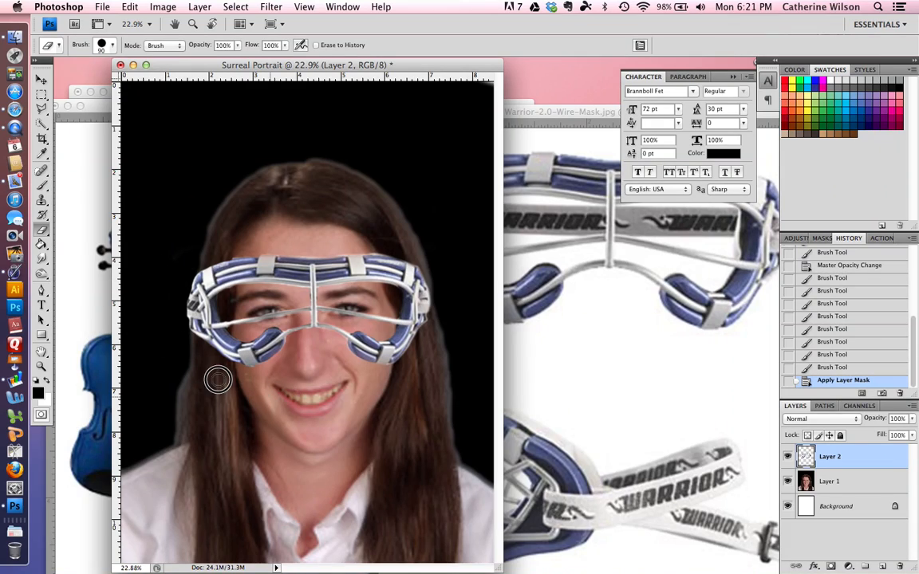
pyautogui.moveTo(217, 379)
pyautogui.mouseDown()
pyautogui.moveTo(241, 380)
pyautogui.moveTo(210, 382)
pyautogui.moveTo(276, 384)
pyautogui.mouseUp()
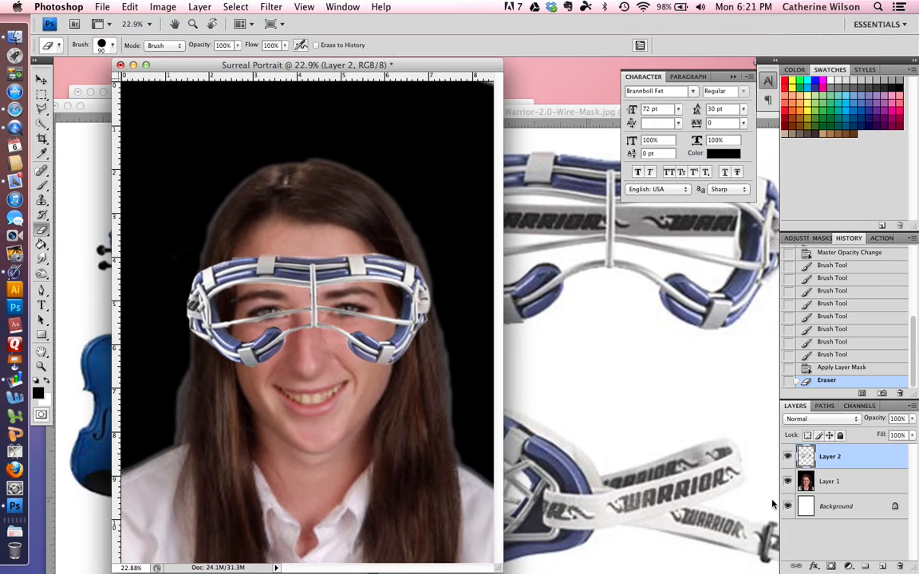
pyautogui.click(787, 481)
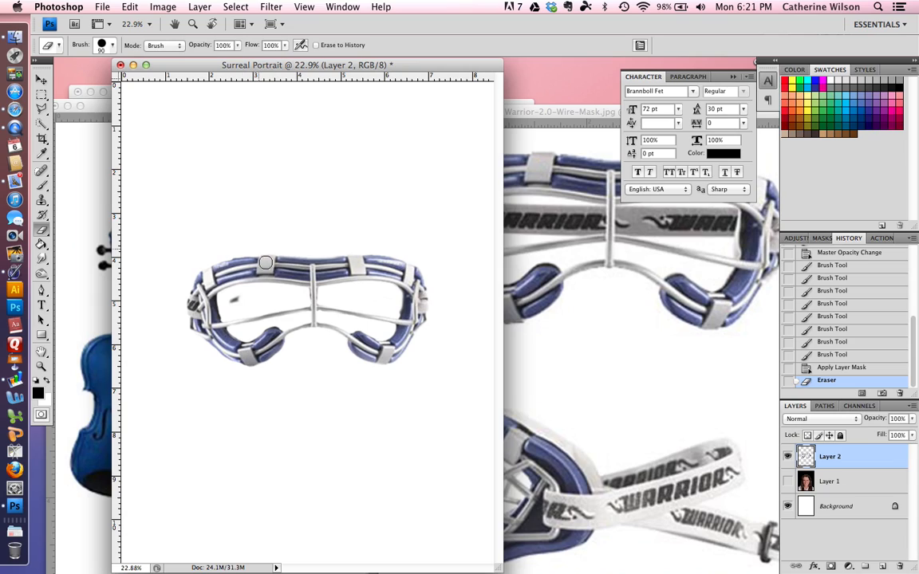
pyautogui.moveTo(249, 293)
pyautogui.mouseDown()
pyautogui.moveTo(232, 305)
pyautogui.moveTo(252, 295)
pyautogui.mouseUp()
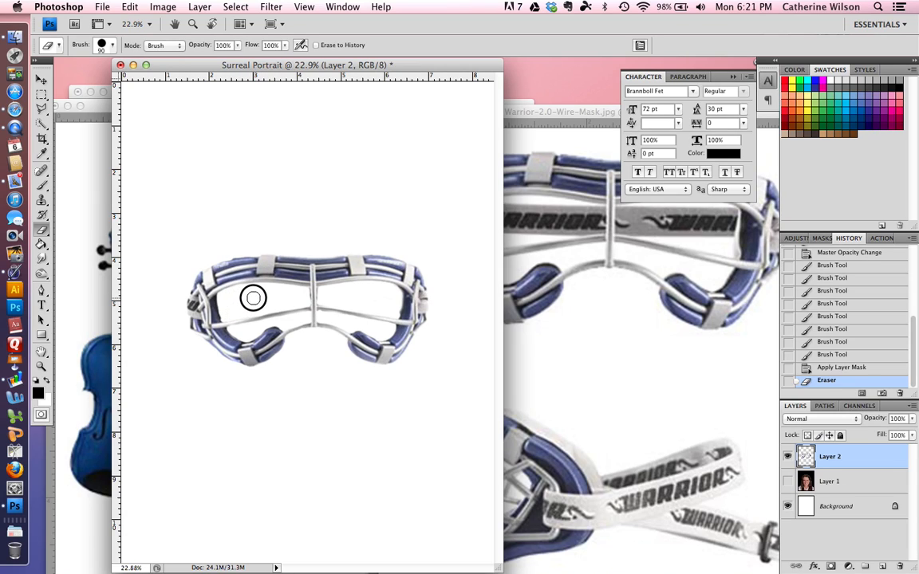
pyautogui.moveTo(334, 364); pyautogui.dragTo(440, 371)
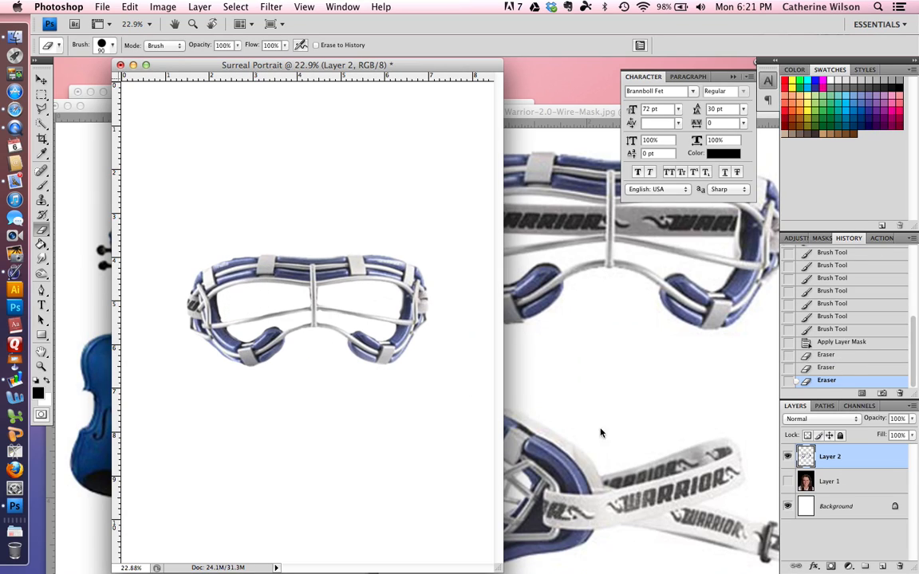
pyautogui.click(787, 481)
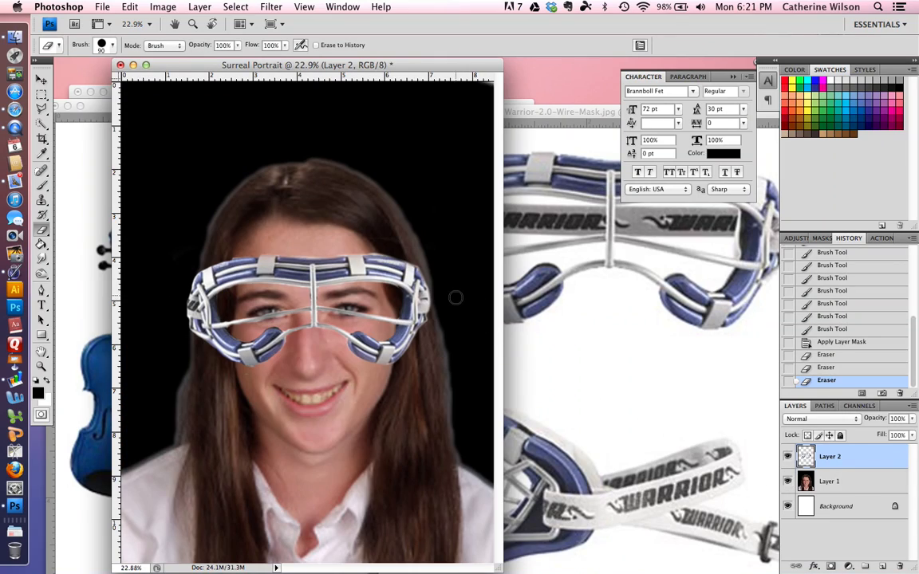
pyautogui.moveTo(382, 246)
pyautogui.mouseDown()
pyautogui.moveTo(365, 241)
pyautogui.moveTo(381, 241)
pyautogui.mouseUp()
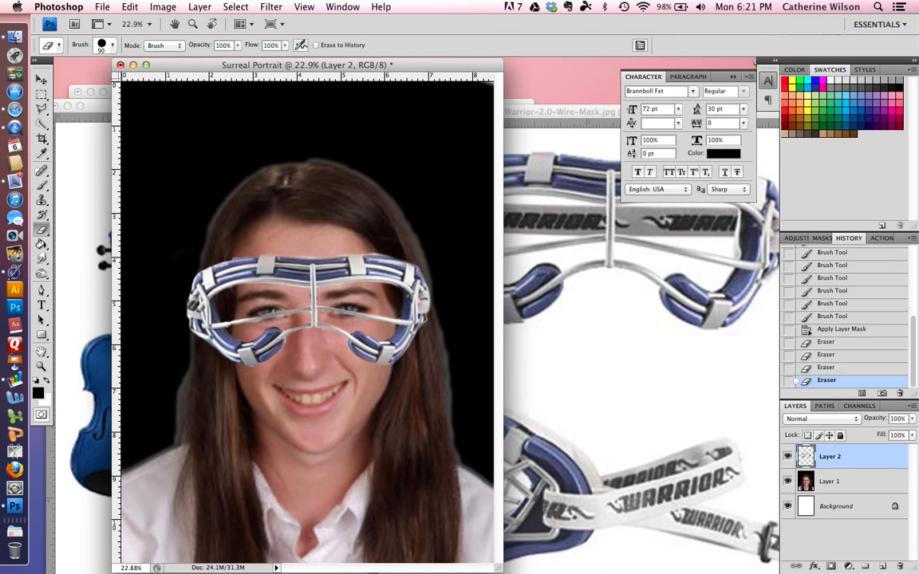
# Add a drop shadow to the goggles layer with 49% opacity, -42° angle, 9% spread and 7 px size.
pyautogui.doubleClick(866, 458)
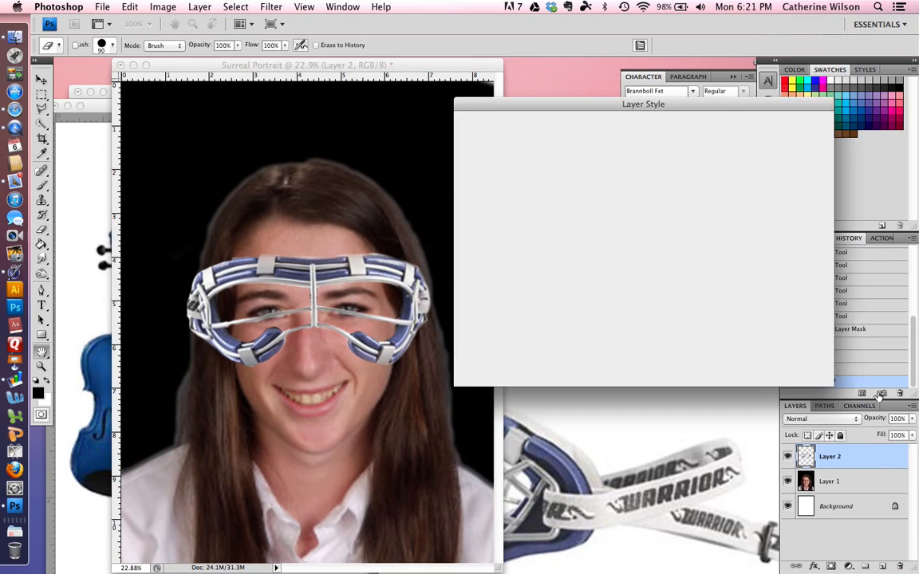
pyautogui.click(489, 156)
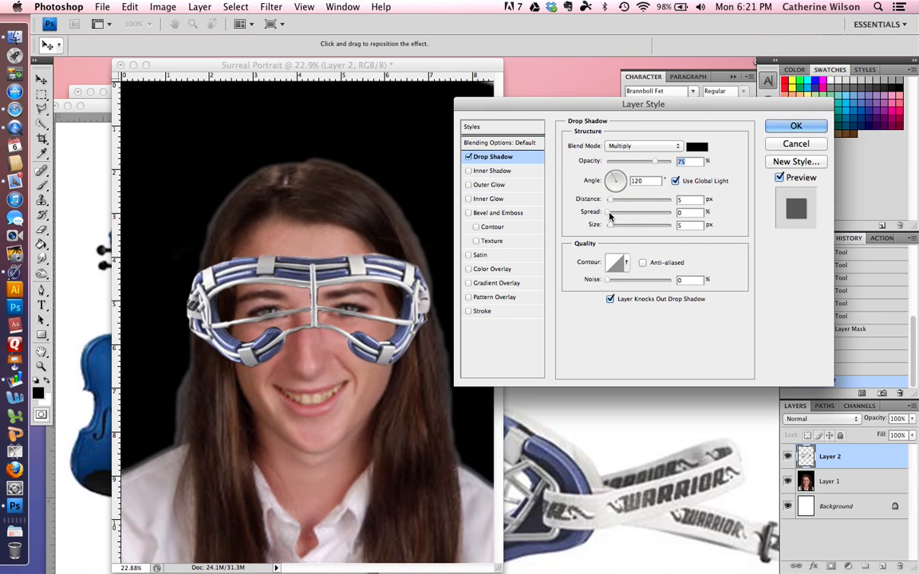
pyautogui.moveTo(609, 212); pyautogui.dragTo(613, 215)
pyautogui.moveTo(616, 180); pyautogui.dragTo(631, 197)
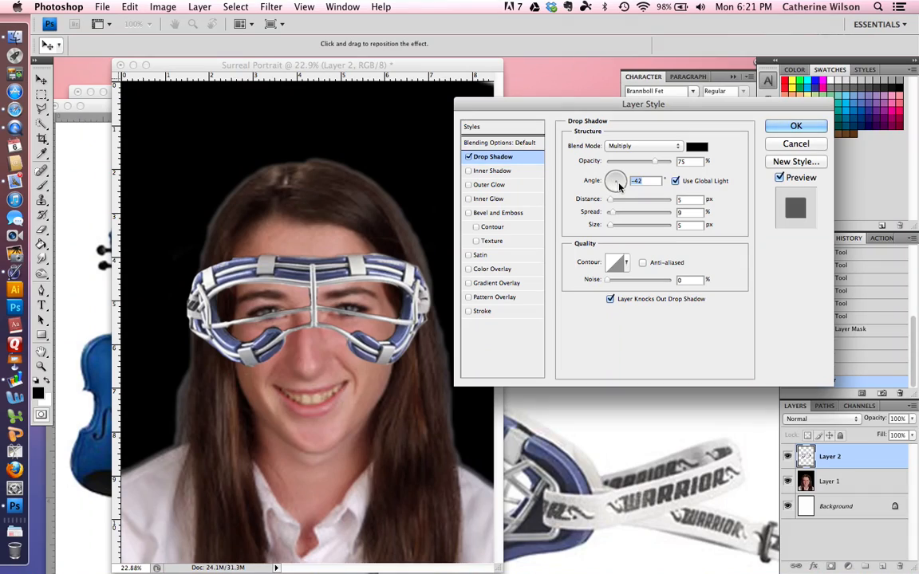
pyautogui.moveTo(655, 164)
pyautogui.mouseDown()
pyautogui.moveTo(642, 159)
pyautogui.moveTo(641, 170)
pyautogui.mouseUp()
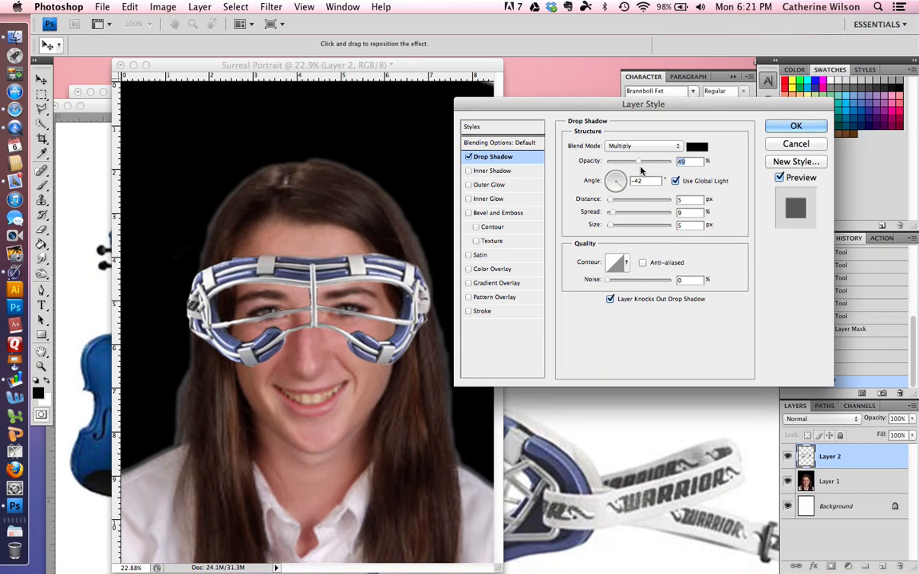
pyautogui.click(610, 226)
pyautogui.moveTo(610, 229); pyautogui.dragTo(612, 228)
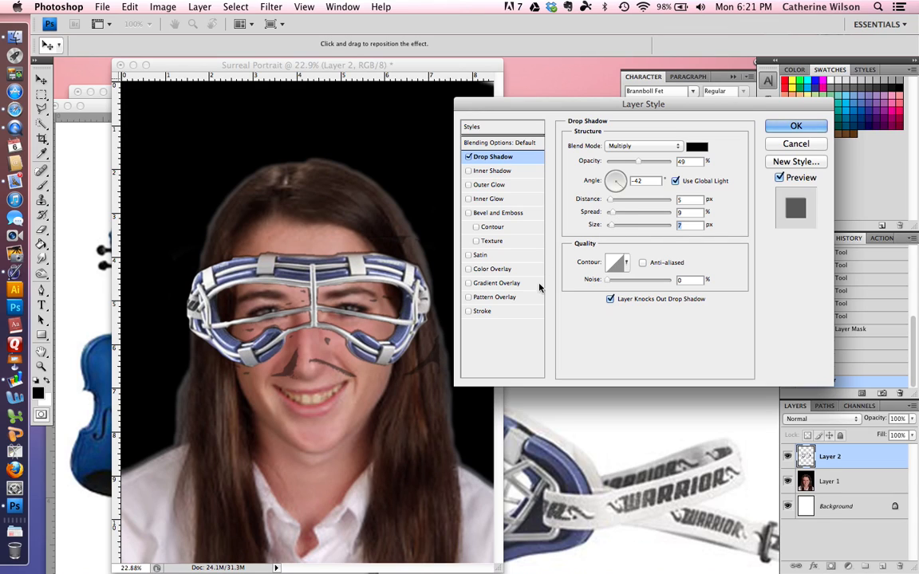
pyautogui.click(795, 127)
# Erase the stray shadow marks on the skin below the goggles, inside the lenses and beside the hair.
pyautogui.moveTo(435, 353)
pyautogui.mouseDown()
pyautogui.moveTo(423, 379)
pyautogui.moveTo(443, 342)
pyautogui.moveTo(406, 386)
pyautogui.moveTo(428, 353)
pyautogui.moveTo(437, 370)
pyautogui.moveTo(450, 362)
pyautogui.moveTo(386, 392)
pyautogui.moveTo(358, 373)
pyautogui.moveTo(320, 369)
pyautogui.moveTo(322, 381)
pyautogui.moveTo(340, 384)
pyautogui.moveTo(325, 370)
pyautogui.moveTo(324, 341)
pyautogui.moveTo(299, 341)
pyautogui.moveTo(294, 379)
pyautogui.moveTo(315, 351)
pyautogui.moveTo(337, 368)
pyautogui.moveTo(313, 350)
pyautogui.moveTo(235, 378)
pyautogui.moveTo(285, 369)
pyautogui.mouseUp()
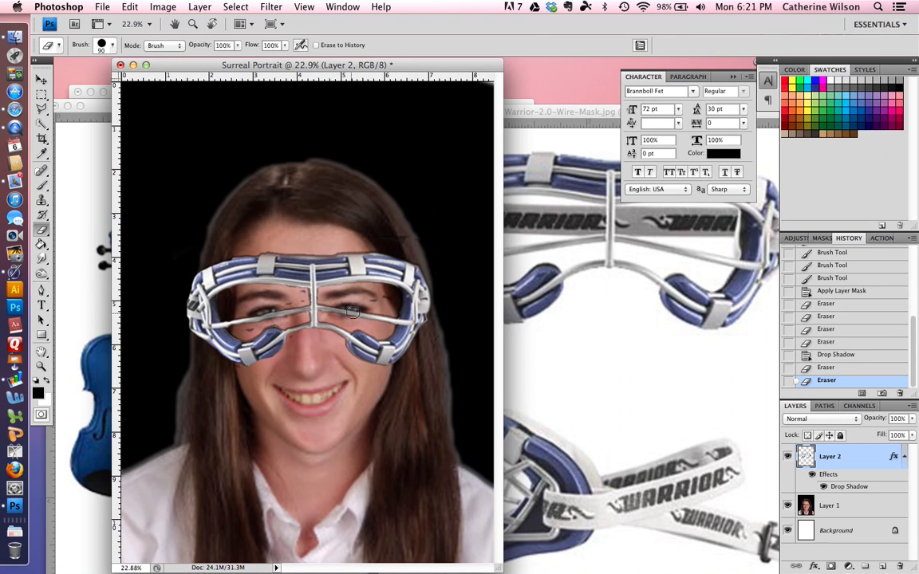
pyautogui.moveTo(279, 297)
pyautogui.mouseDown()
pyautogui.moveTo(290, 293)
pyautogui.moveTo(269, 299)
pyautogui.moveTo(287, 301)
pyautogui.moveTo(271, 270)
pyautogui.mouseUp()
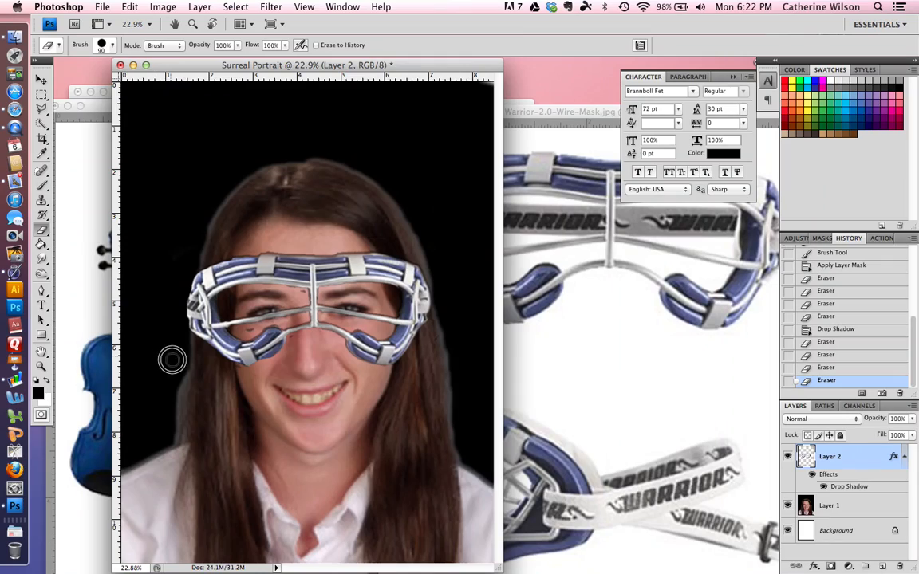
pyautogui.moveTo(400, 405); pyautogui.dragTo(364, 356)
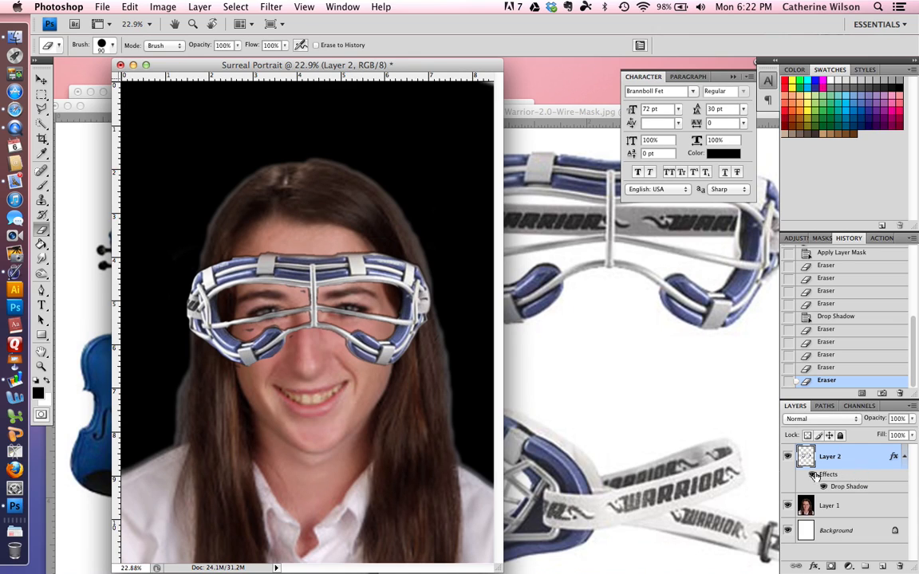
# Rearrange the Surreal Portrait and Violin.jpg windows and bring film-reel.jpg to the front.
pyautogui.moveTo(200, 66); pyautogui.dragTo(298, 67)
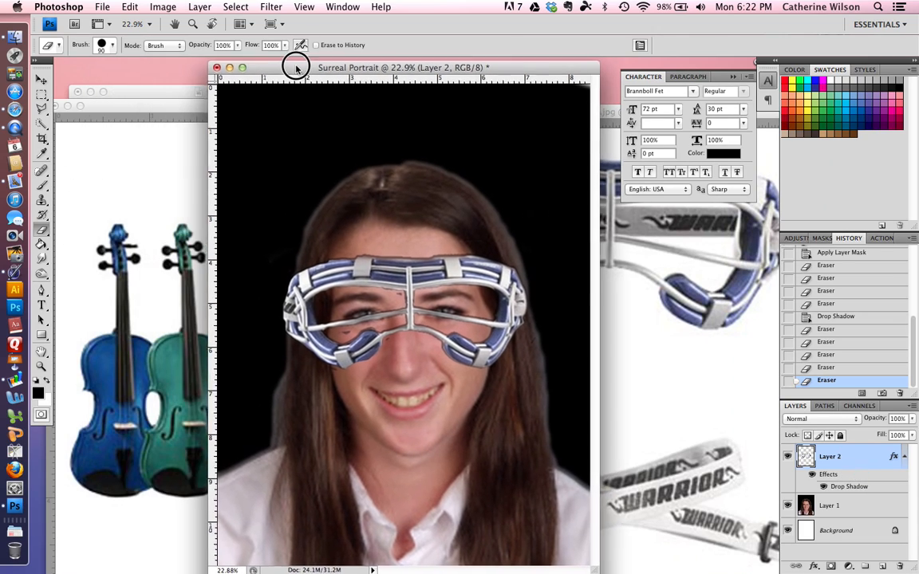
pyautogui.click(102, 92)
pyautogui.click(130, 107)
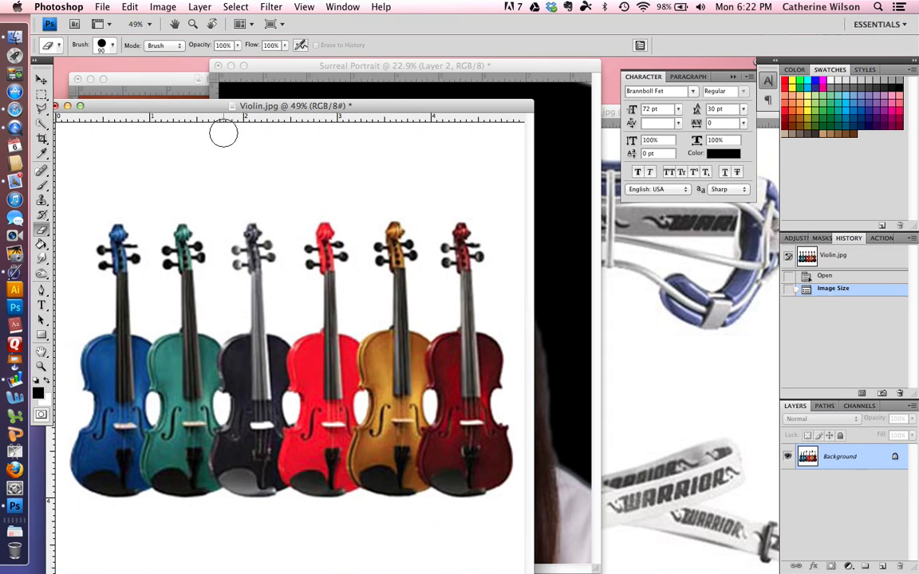
pyautogui.moveTo(197, 106); pyautogui.dragTo(187, 212)
pyautogui.click(150, 122)
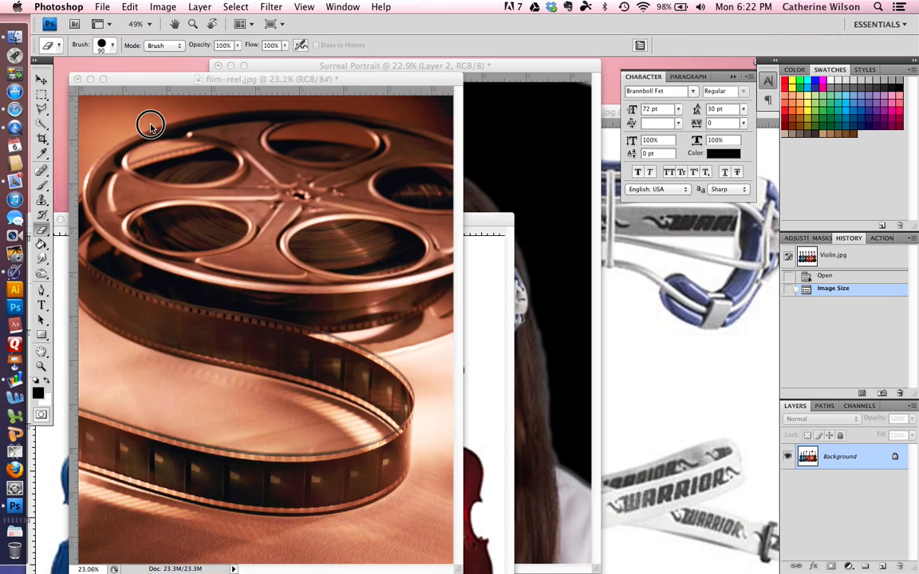
# Copy the film reel image into the Surreal Portrait document with the Move tool, placing it over the portrait as the topmost layer.
pyautogui.click(42, 80)
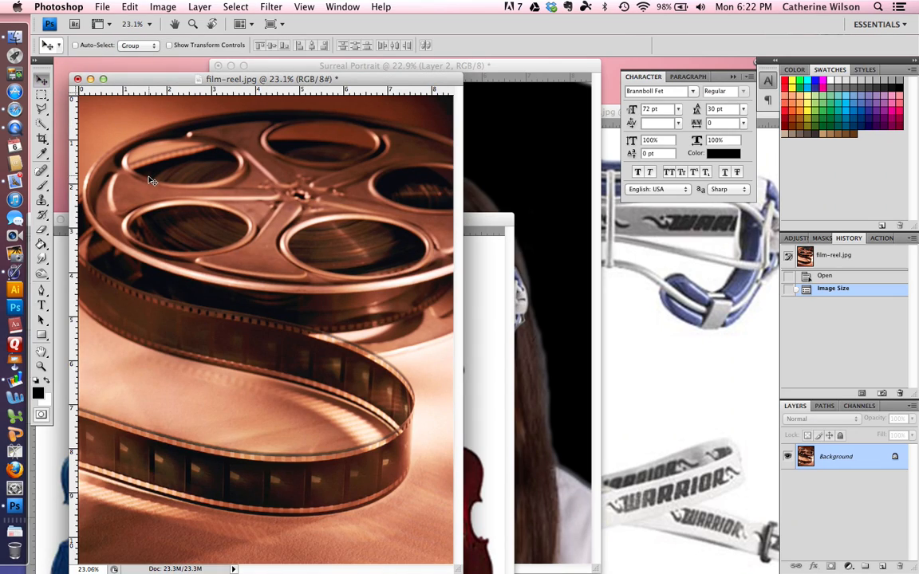
pyautogui.moveTo(306, 160); pyautogui.dragTo(273, 144)
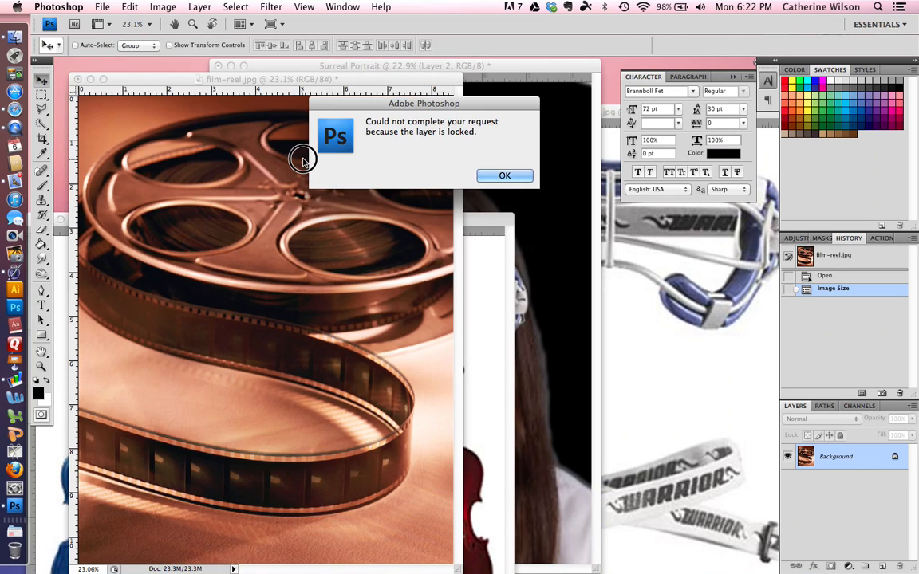
pyautogui.click(505, 176)
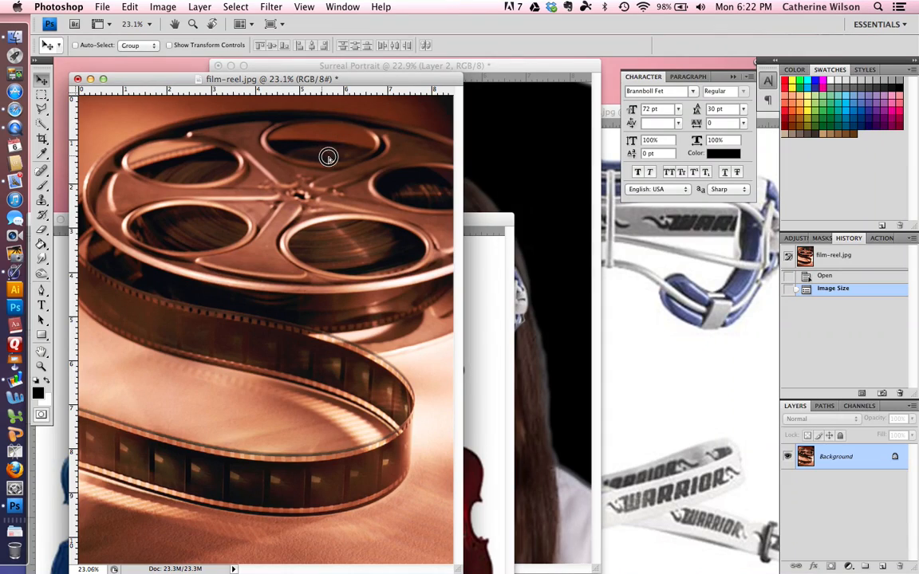
pyautogui.moveTo(328, 158); pyautogui.dragTo(461, 143)
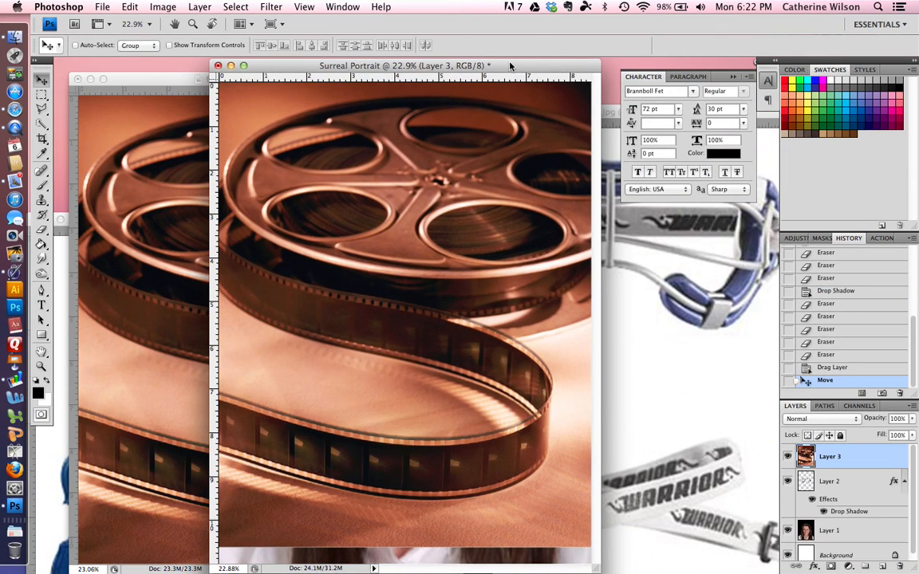
pyautogui.moveTo(510, 66); pyautogui.dragTo(394, 59)
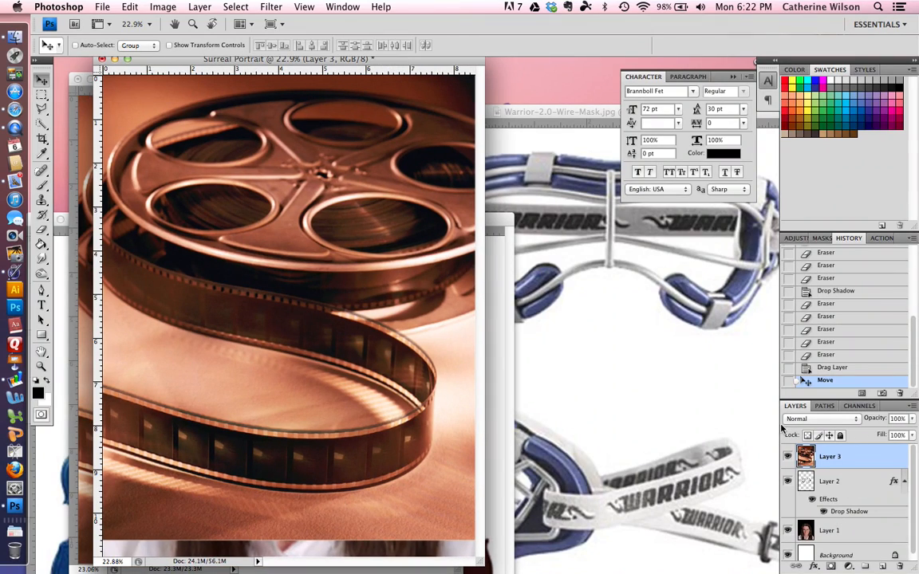
# Try the Dissolve and Color Burn blend modes on the film reel layer.
pyautogui.click(855, 421)
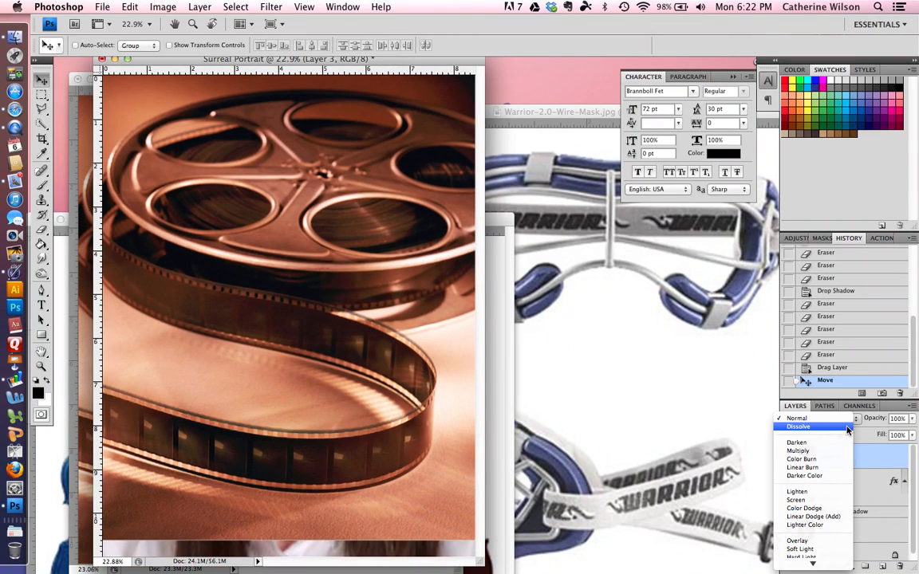
pyautogui.click(762, 385)
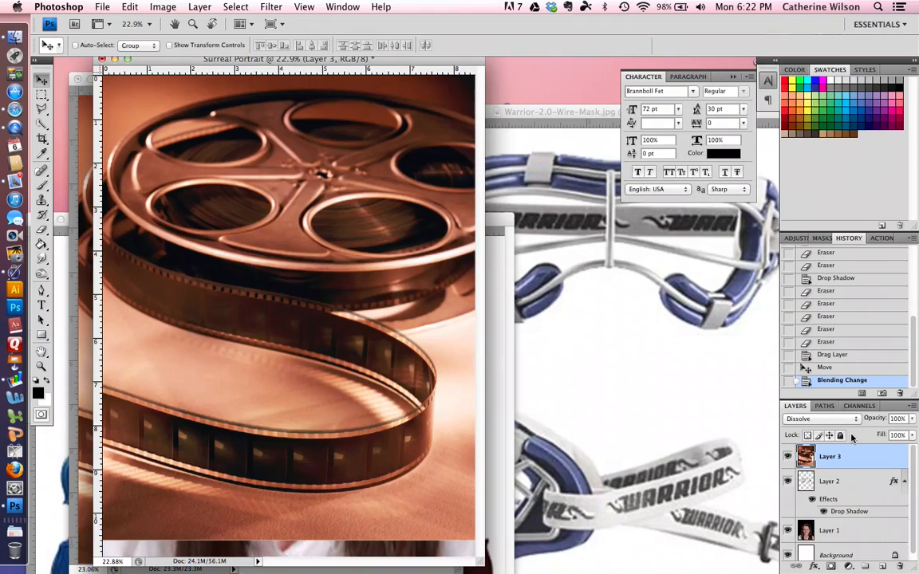
pyautogui.click(854, 422)
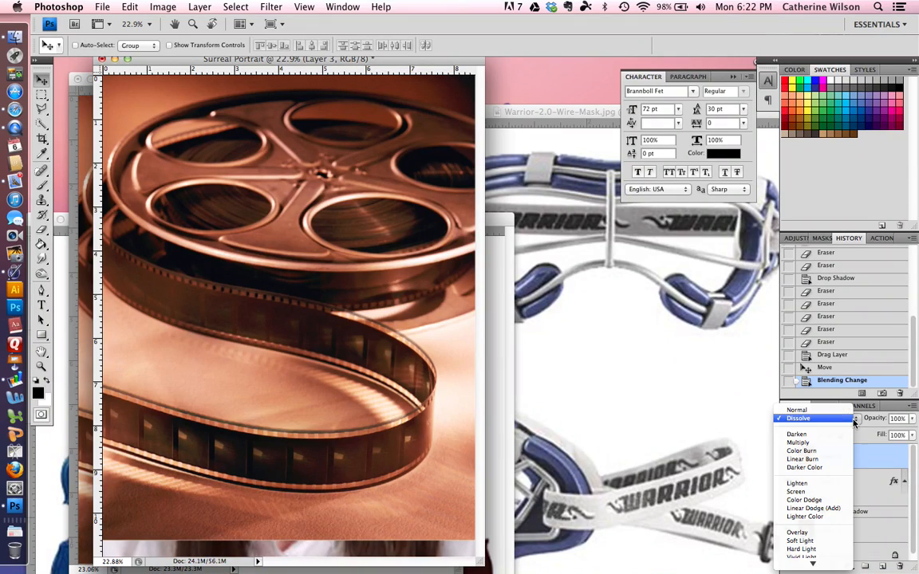
pyautogui.click(821, 451)
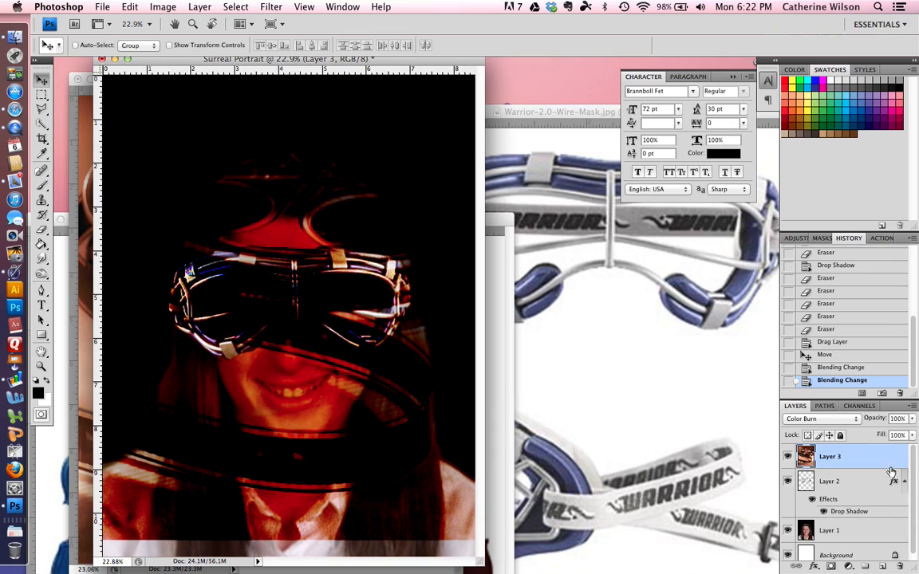
# Lower the film reel layer's opacity to 49% and move it down so the reel starts at the goggles.
pyautogui.click(911, 419)
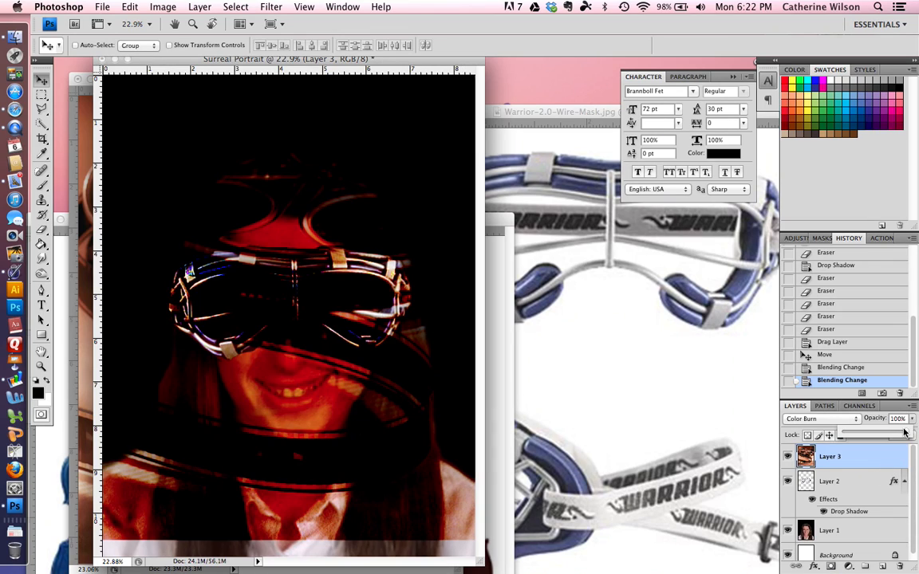
pyautogui.moveTo(905, 431); pyautogui.dragTo(875, 431)
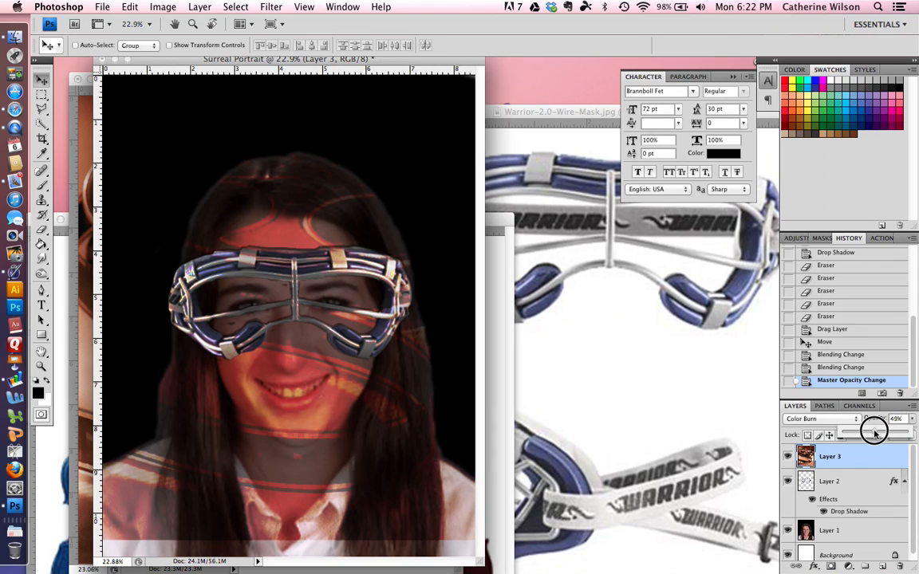
pyautogui.moveTo(403, 386); pyautogui.dragTo(409, 552)
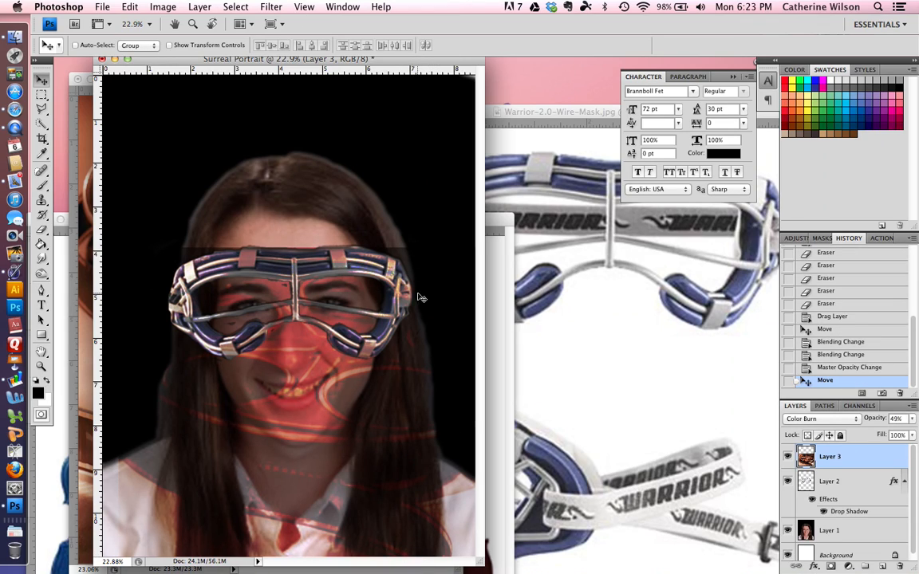
# Switch the film reel layer to Overlay blending and move it up to start near the top of the head.
pyautogui.click(827, 417)
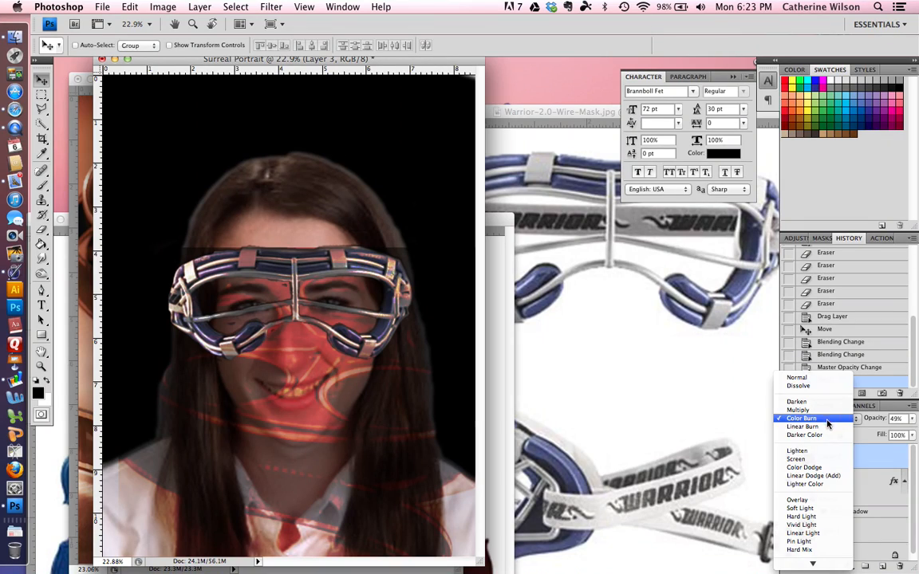
pyautogui.click(823, 500)
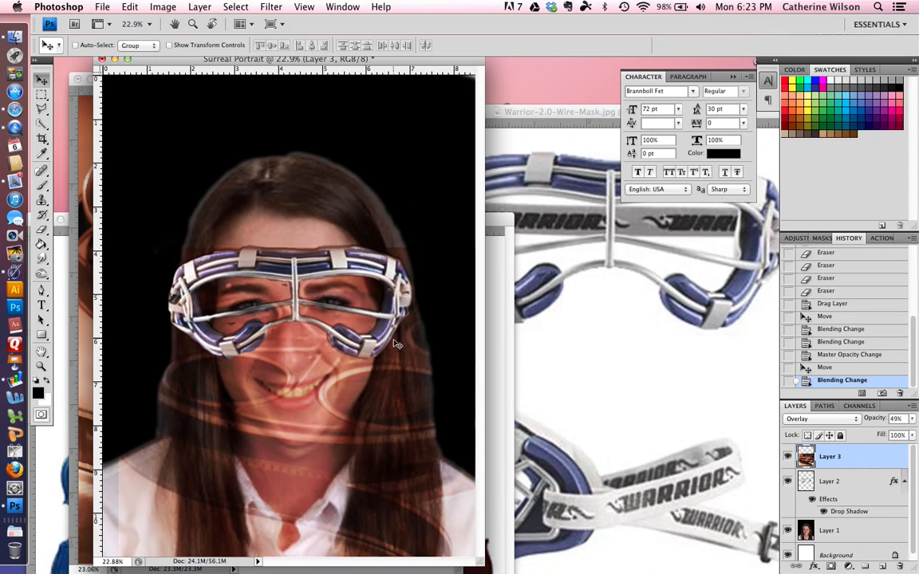
pyautogui.moveTo(410, 360); pyautogui.dragTo(408, 269)
# Scale the film reel layer to about 79% width and 87% height and position it over the face and hair.
pyautogui.hotkey('ctrl', 't')
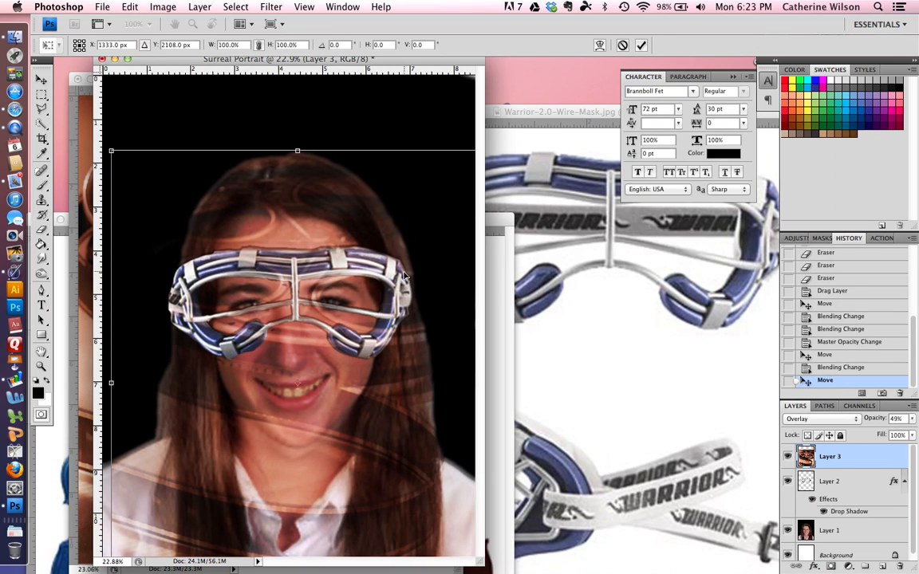
pyautogui.moveTo(115, 150); pyautogui.dragTo(181, 209)
pyautogui.moveTo(372, 346); pyautogui.dragTo(328, 299)
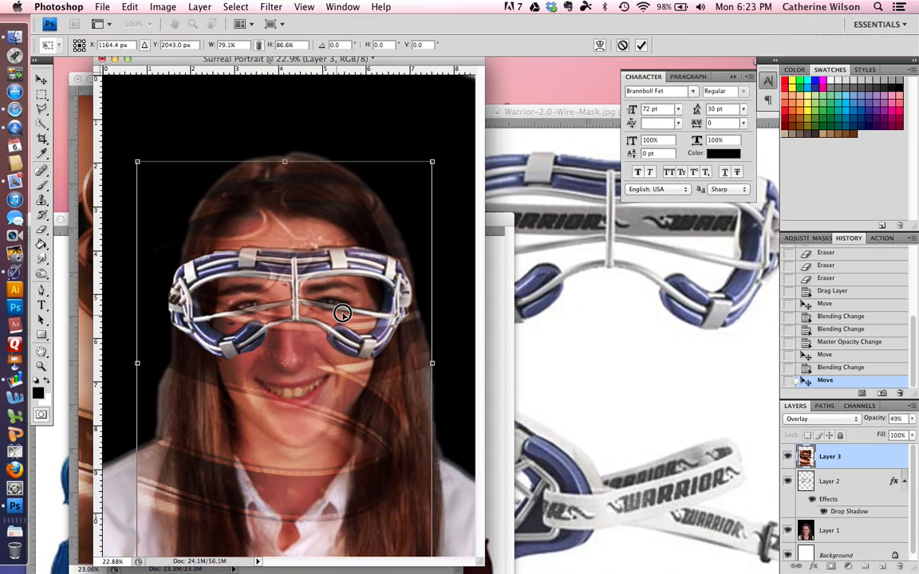